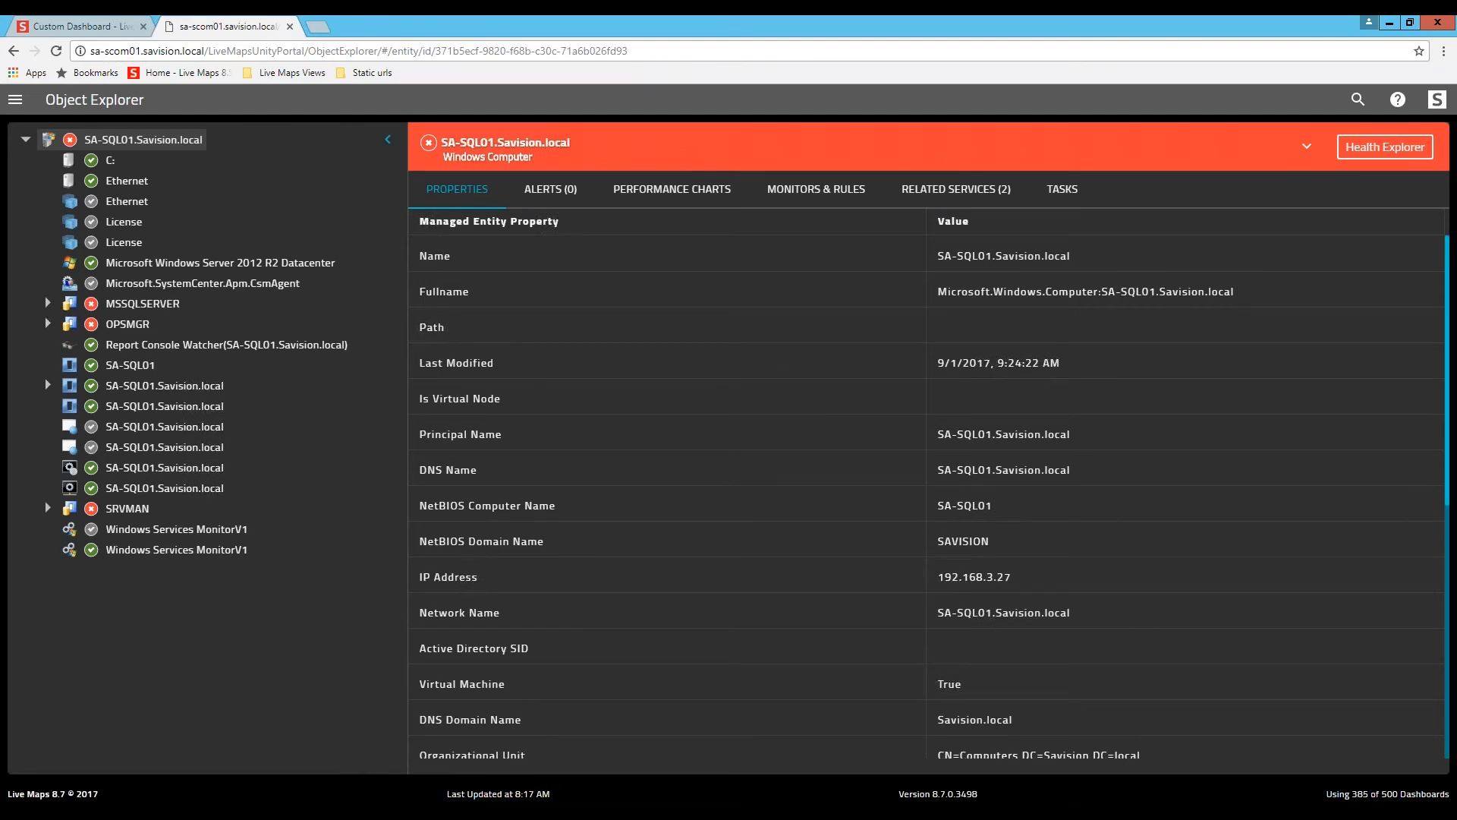
Step: Review the properties, alerts and performance charts of the Microsoft Windows Server 2012 R2 Datacenter object under SA-SQL01.Savision.local
{"action": "left_click", "coordinate": [143, 142]}
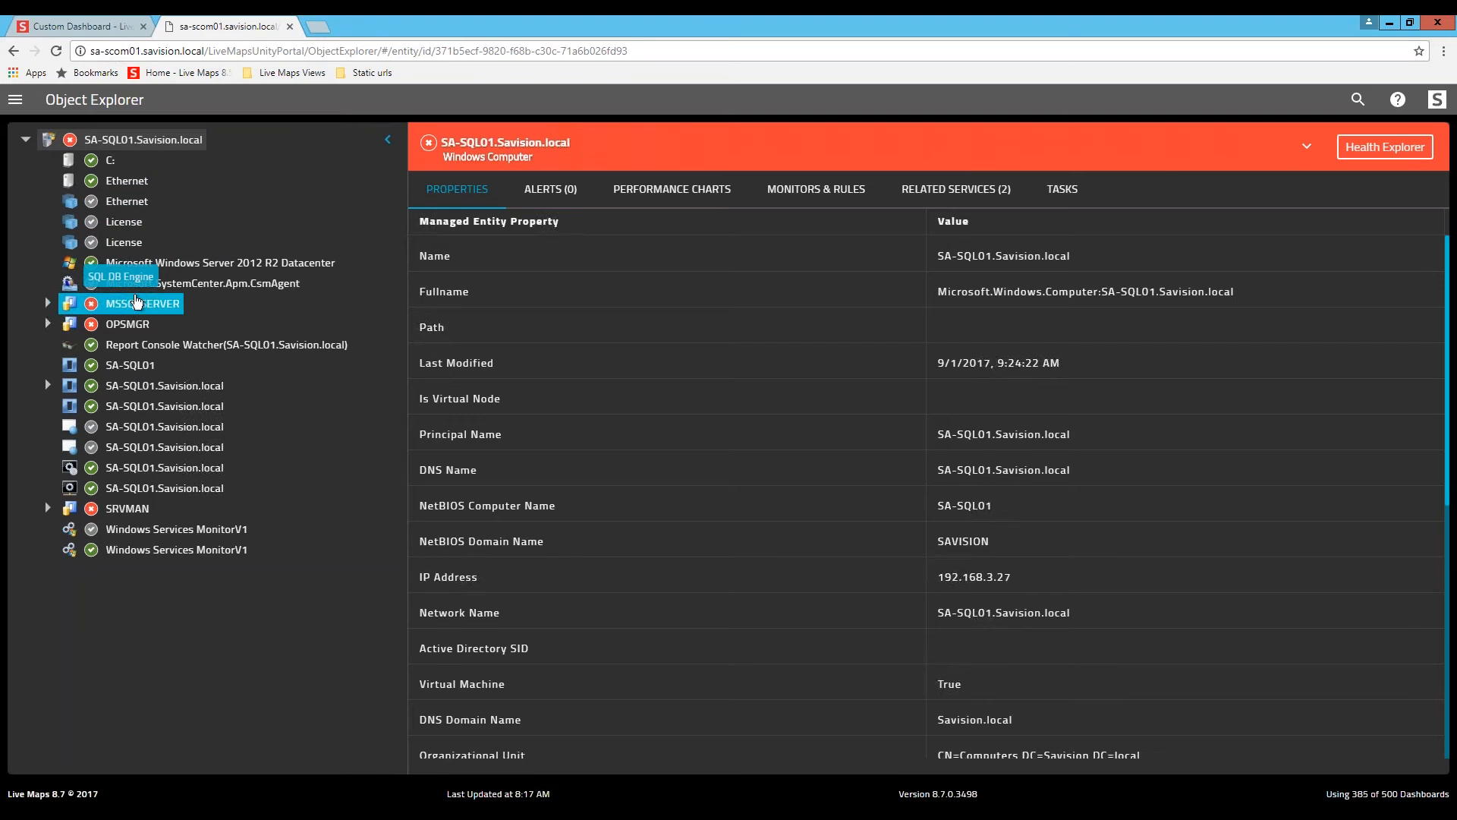
{"action": "left_click", "coordinate": [190, 268]}
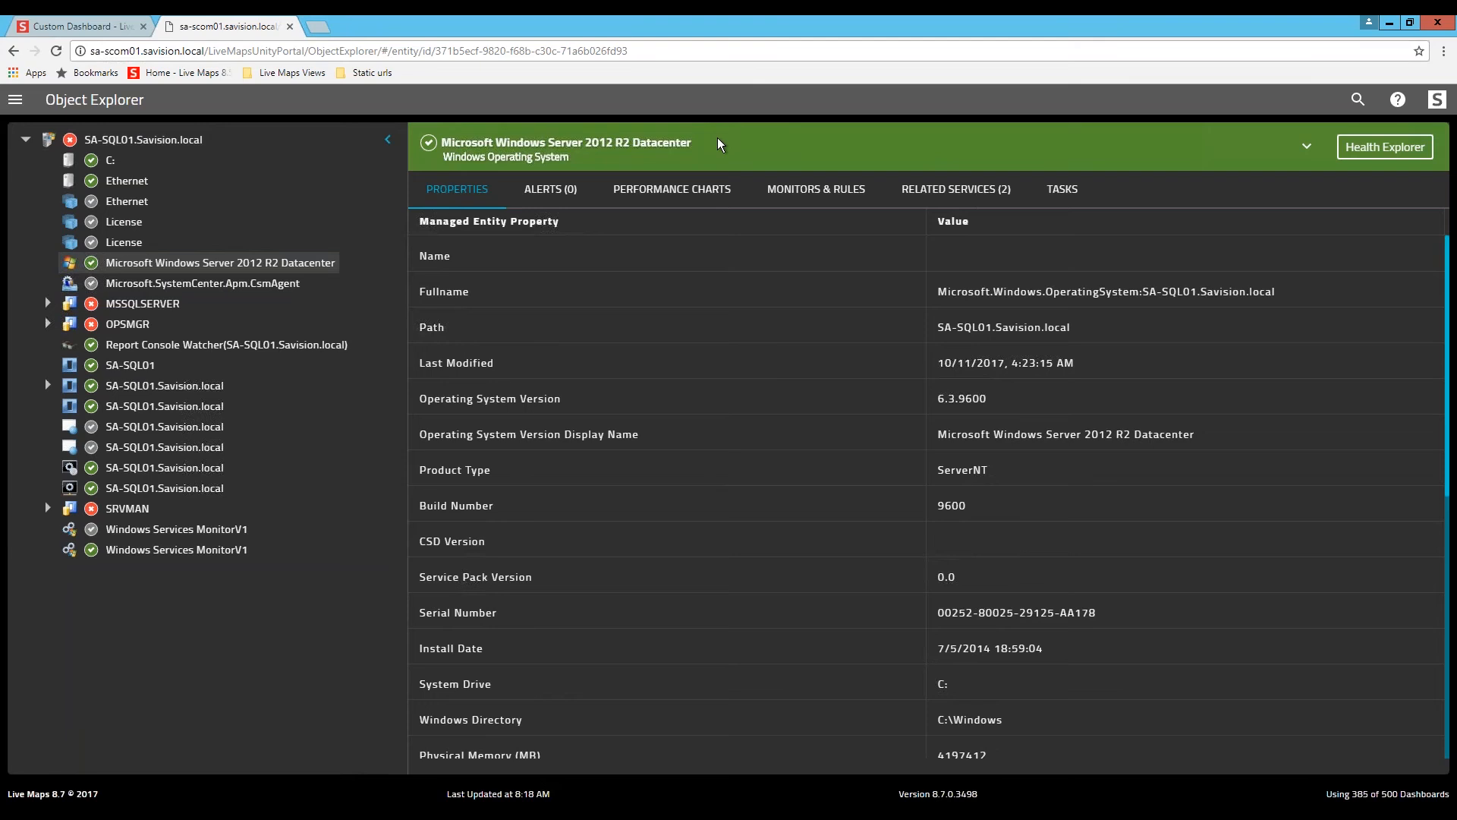
{"action": "left_click", "coordinate": [507, 285]}
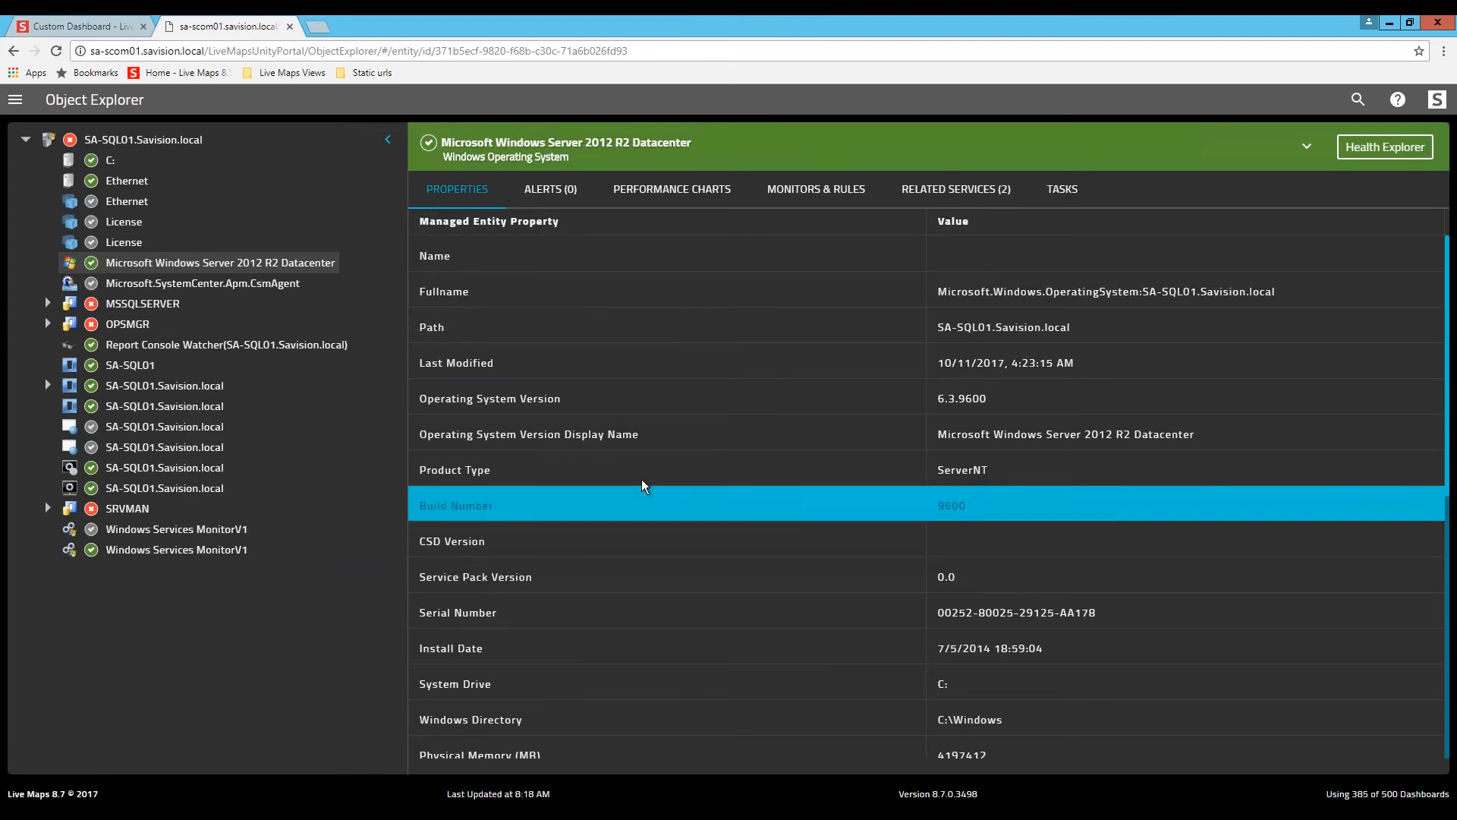
{"action": "left_click", "coordinate": [567, 200]}
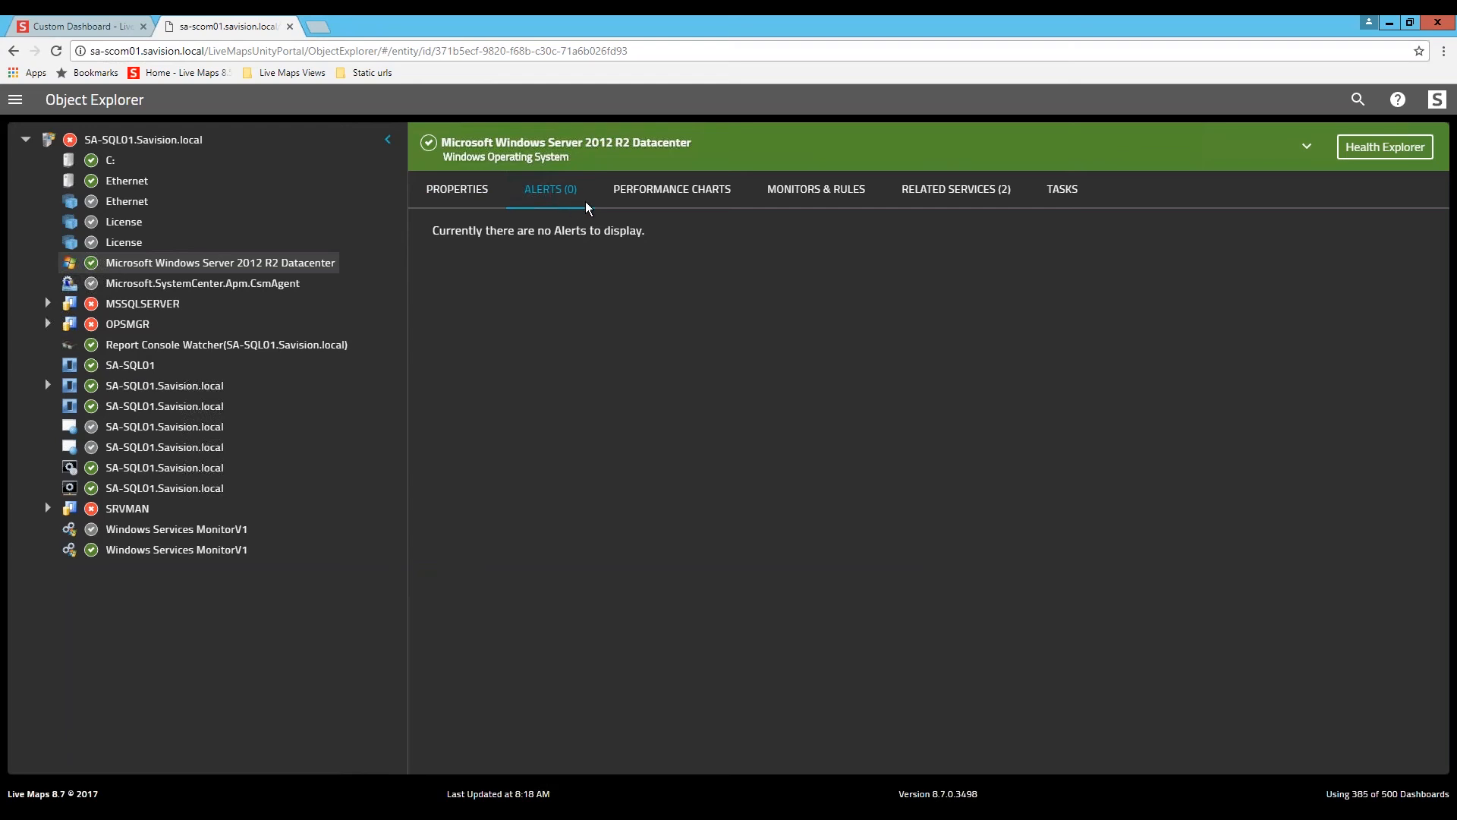
{"action": "left_click", "coordinate": [638, 190]}
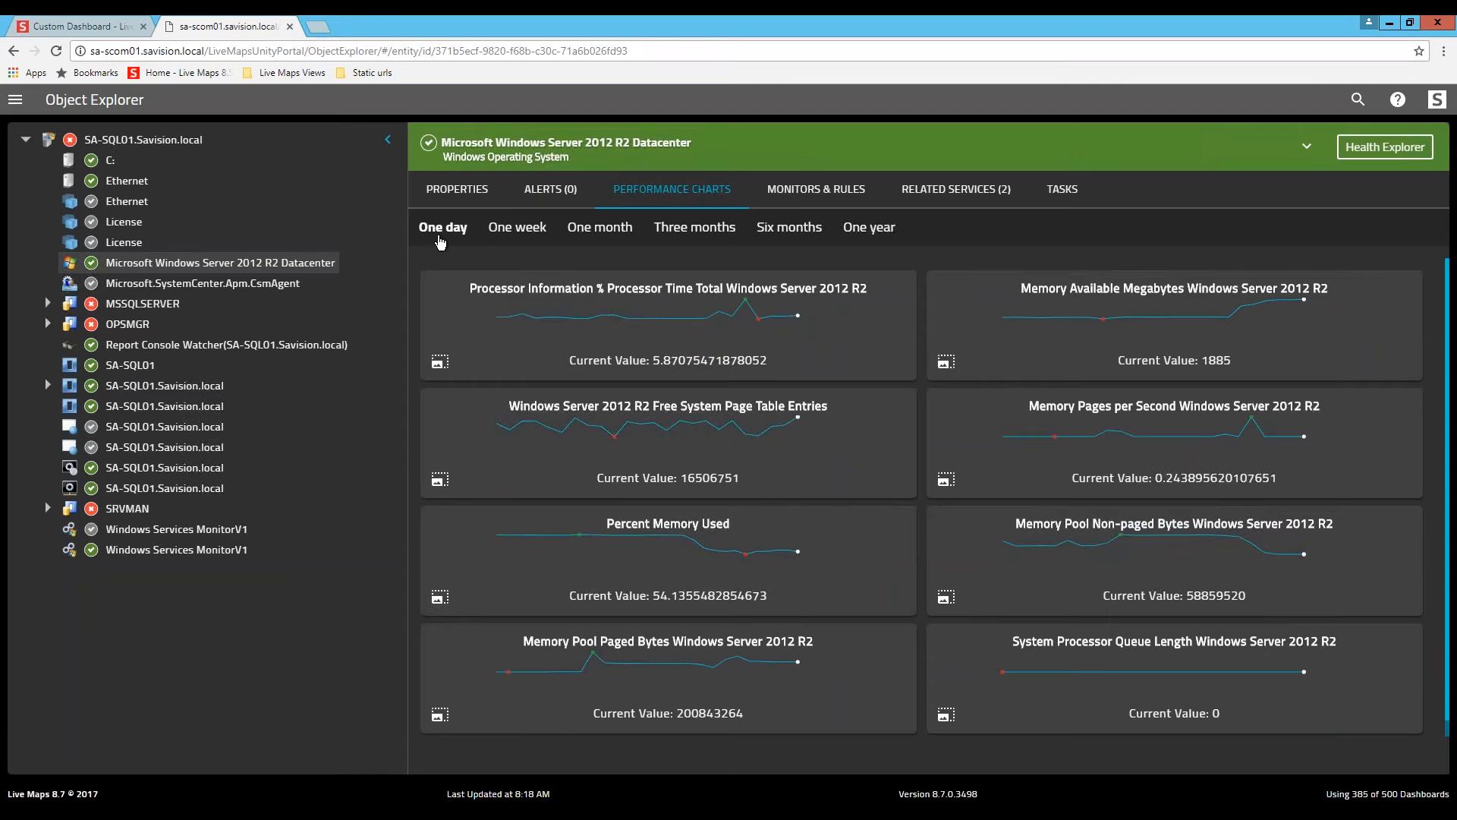
{"action": "mouse_move", "coordinate": [700, 314]}
{"action": "scroll", "coordinate": [699, 390], "scroll_direction": "down", "scroll_amount": 1}
{"action": "scroll", "coordinate": [693, 499], "scroll_direction": "up", "scroll_amount": 1}
Step: Compare the one-day performance charts of MSSQLSERVER with those of Microsoft Windows Server 2012 R2 Datacenter
{"action": "left_click", "coordinate": [118, 306]}
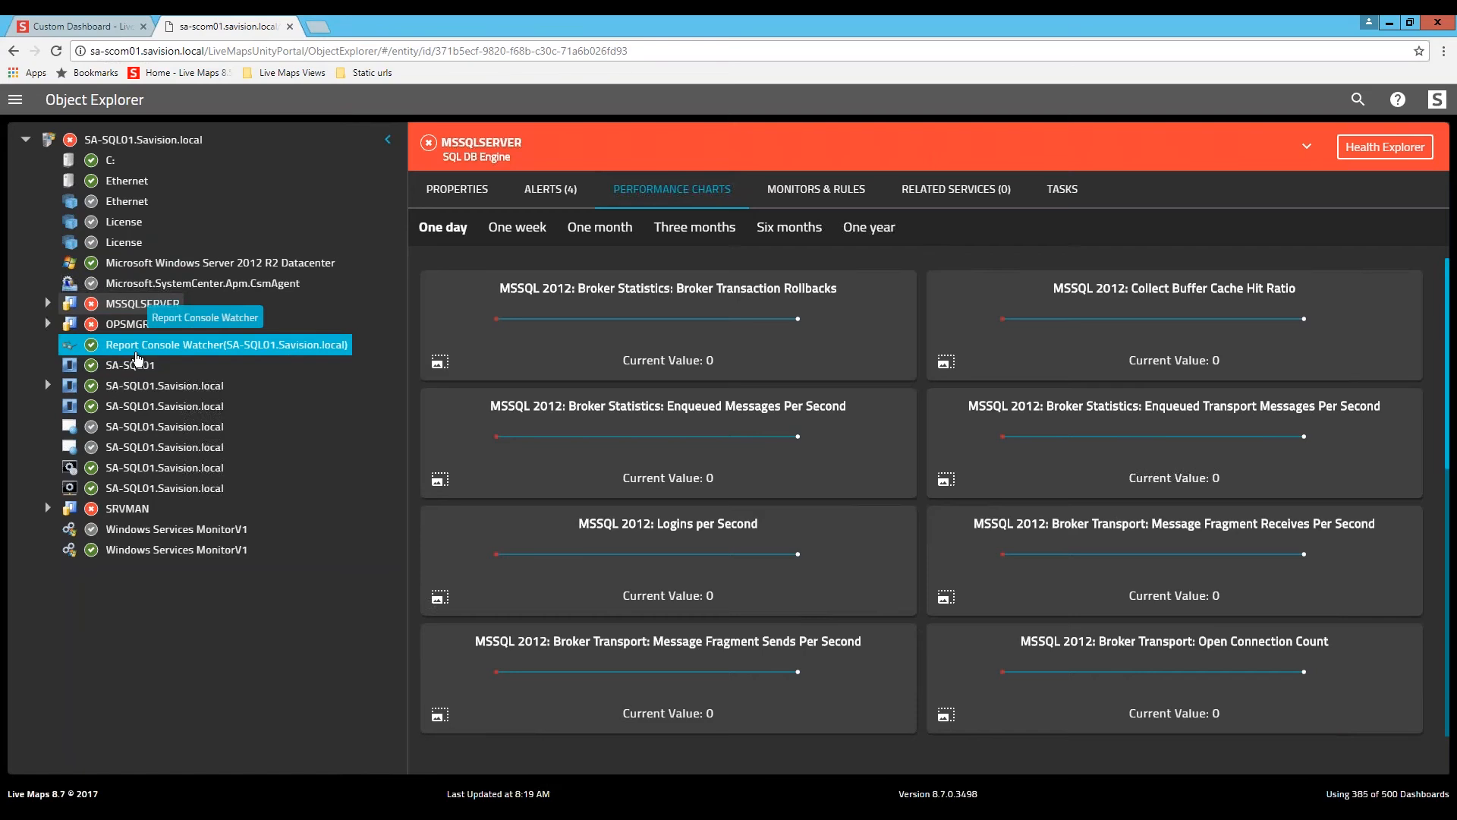
{"action": "left_click", "coordinate": [146, 271]}
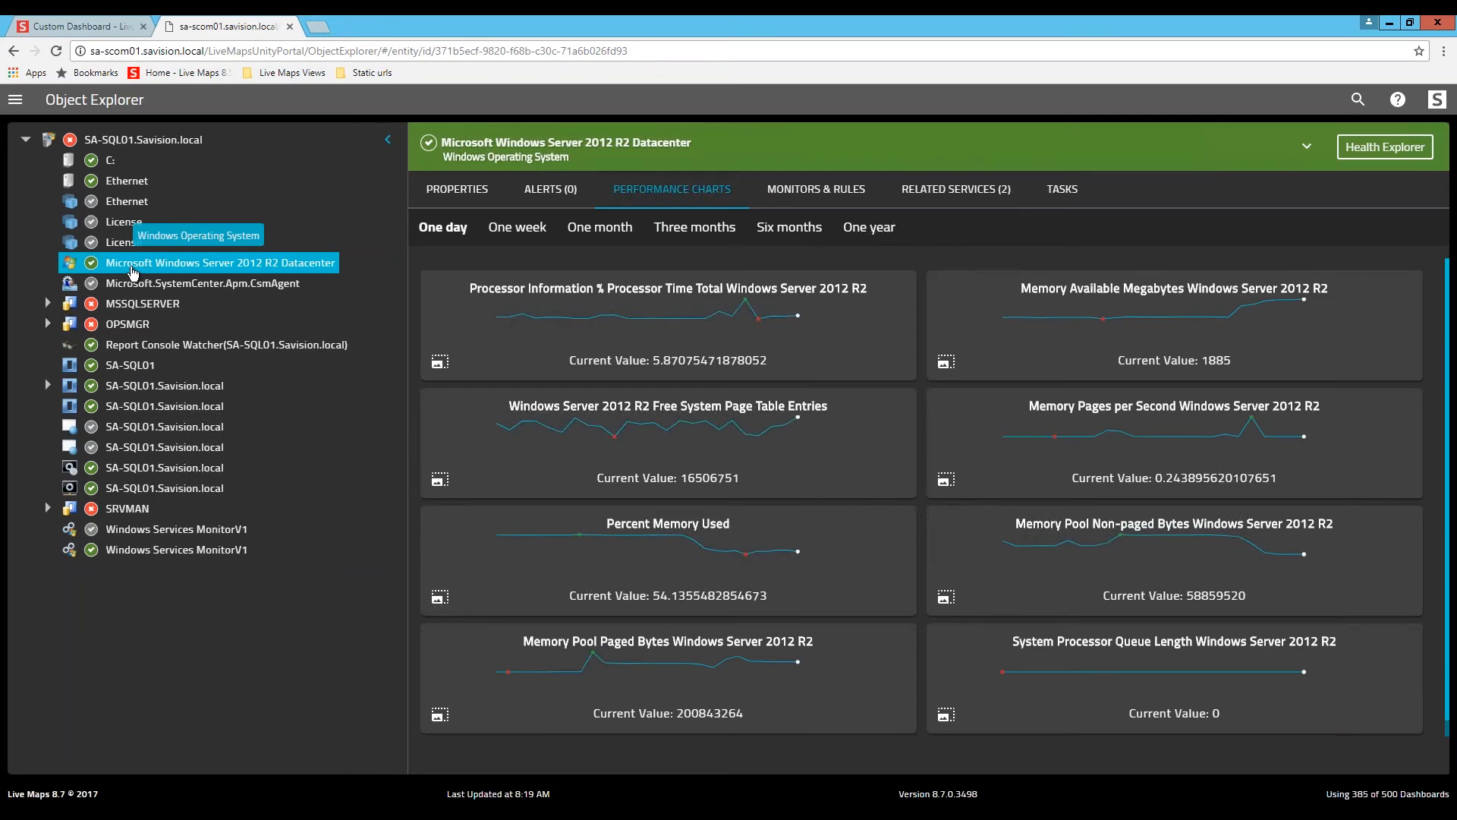
{"action": "mouse_move", "coordinate": [820, 322]}
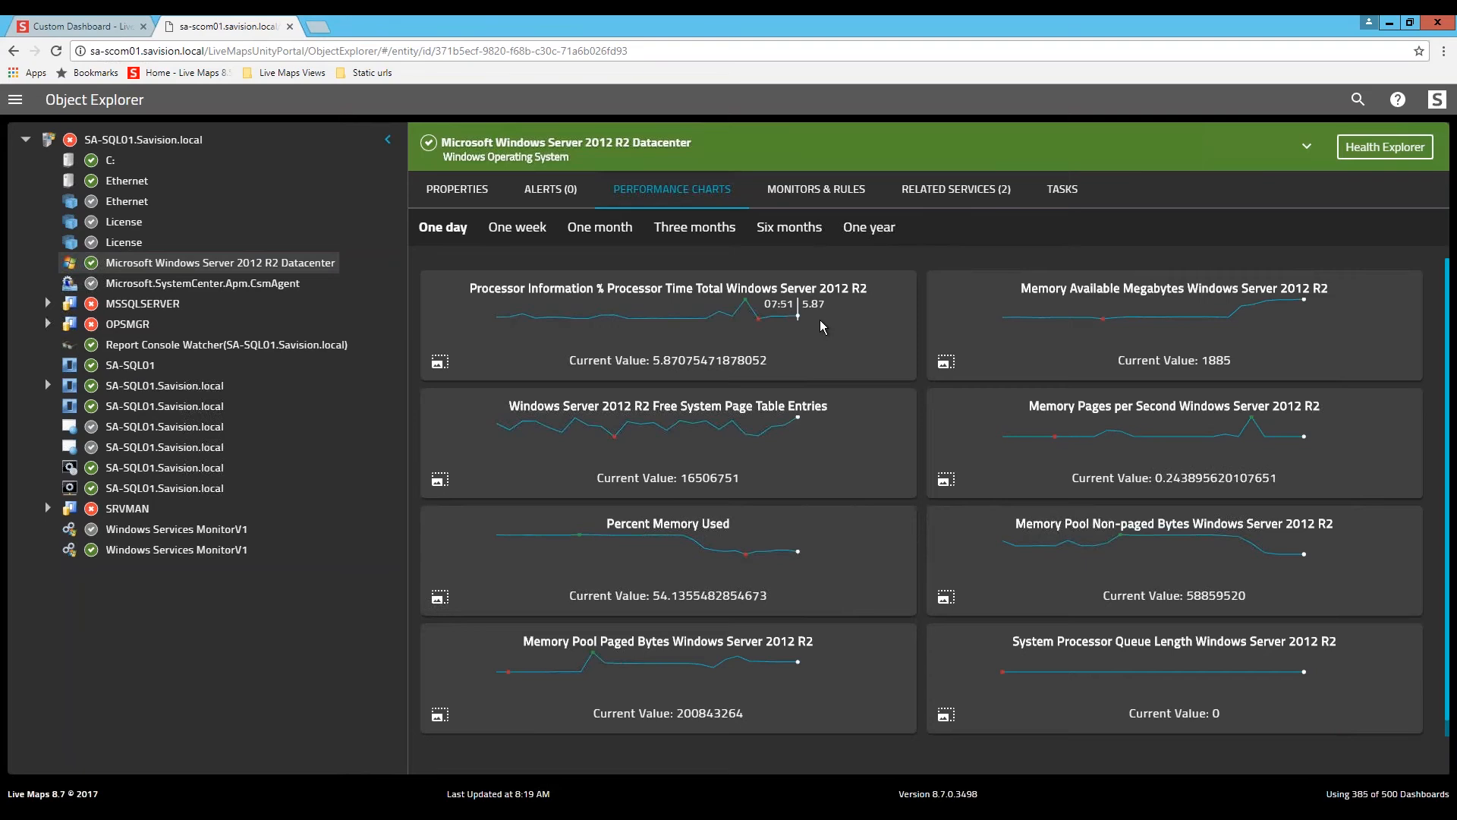
Step: View the operating system's monitors and rules sorted ascending by enabled state, and its related services
{"action": "left_click", "coordinate": [818, 200]}
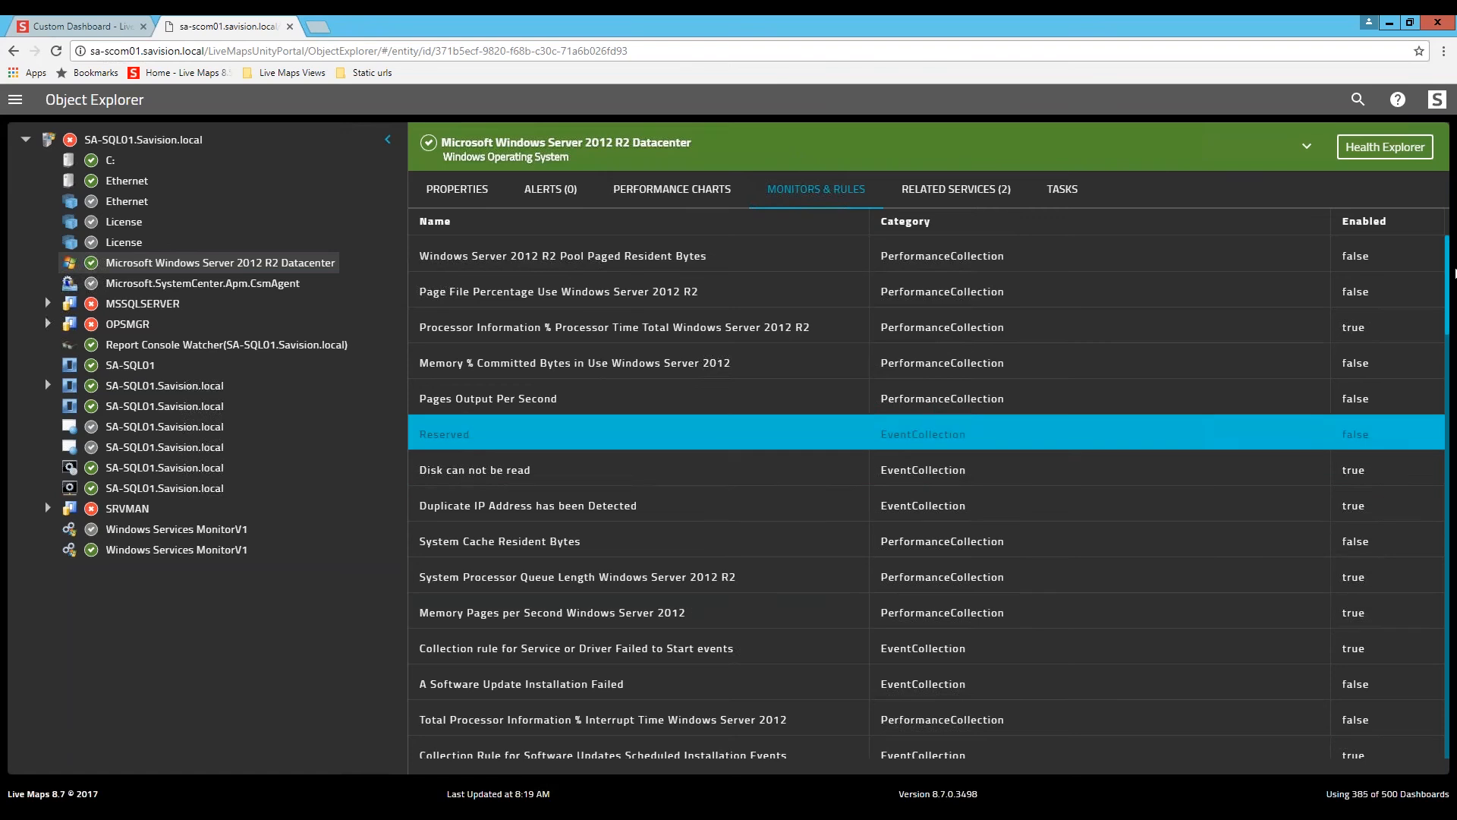
{"action": "left_click", "coordinate": [1396, 221]}
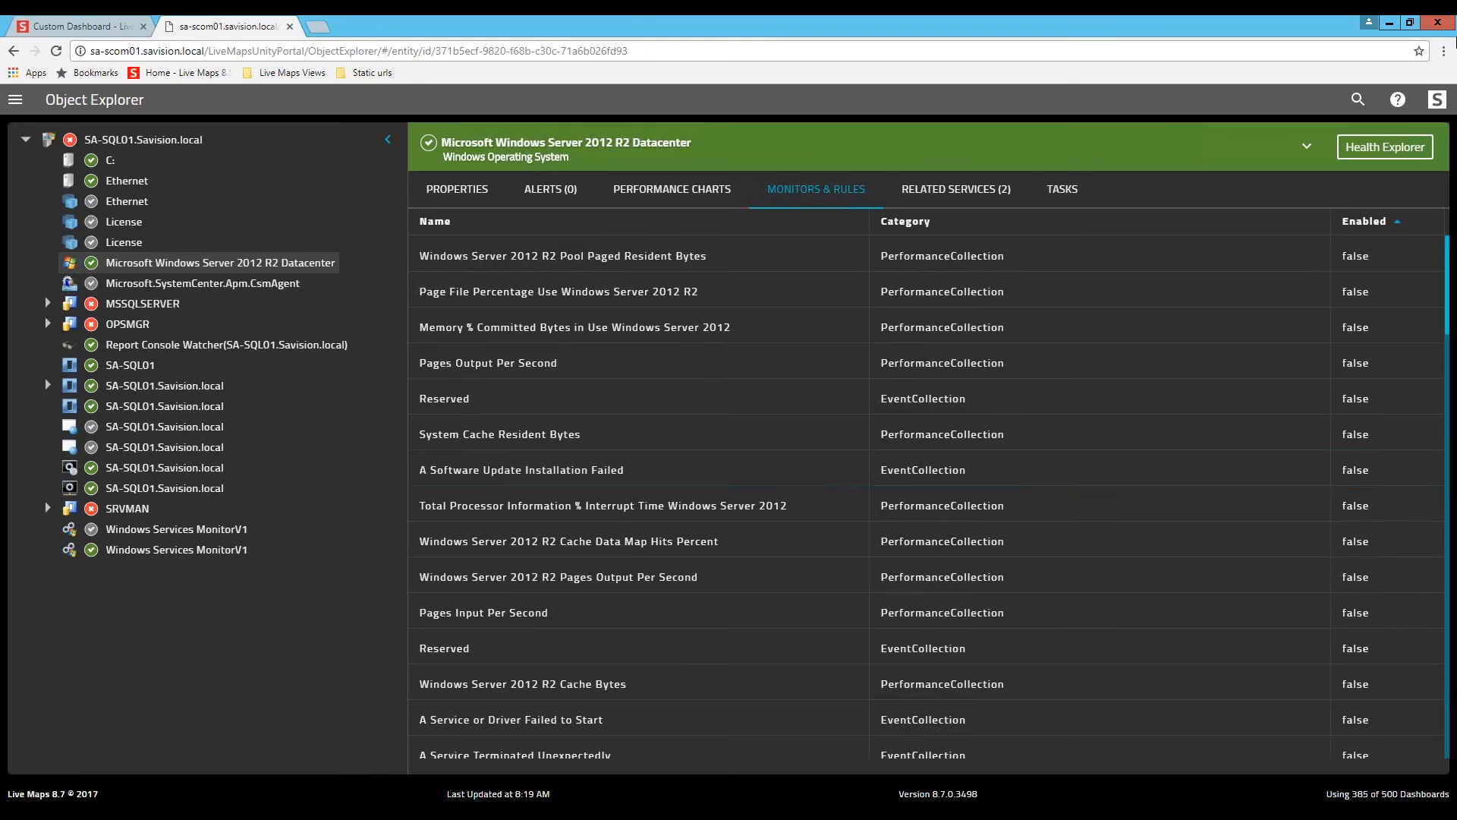
{"action": "left_click", "coordinate": [946, 197]}
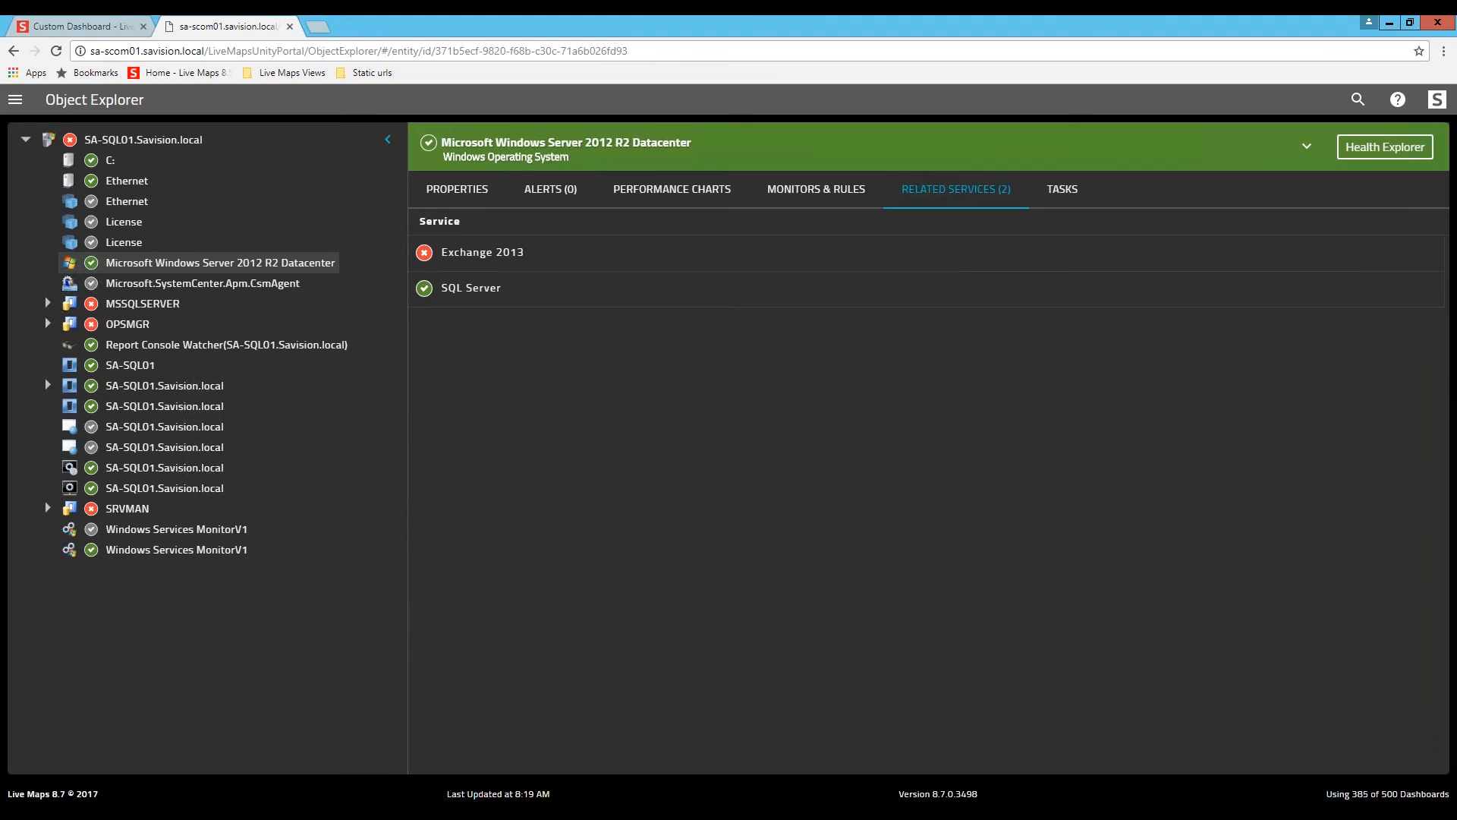
Step: Execute the List Top CPU Consuming processes task on the operating system and view its full results
{"action": "left_click", "coordinate": [1062, 189]}
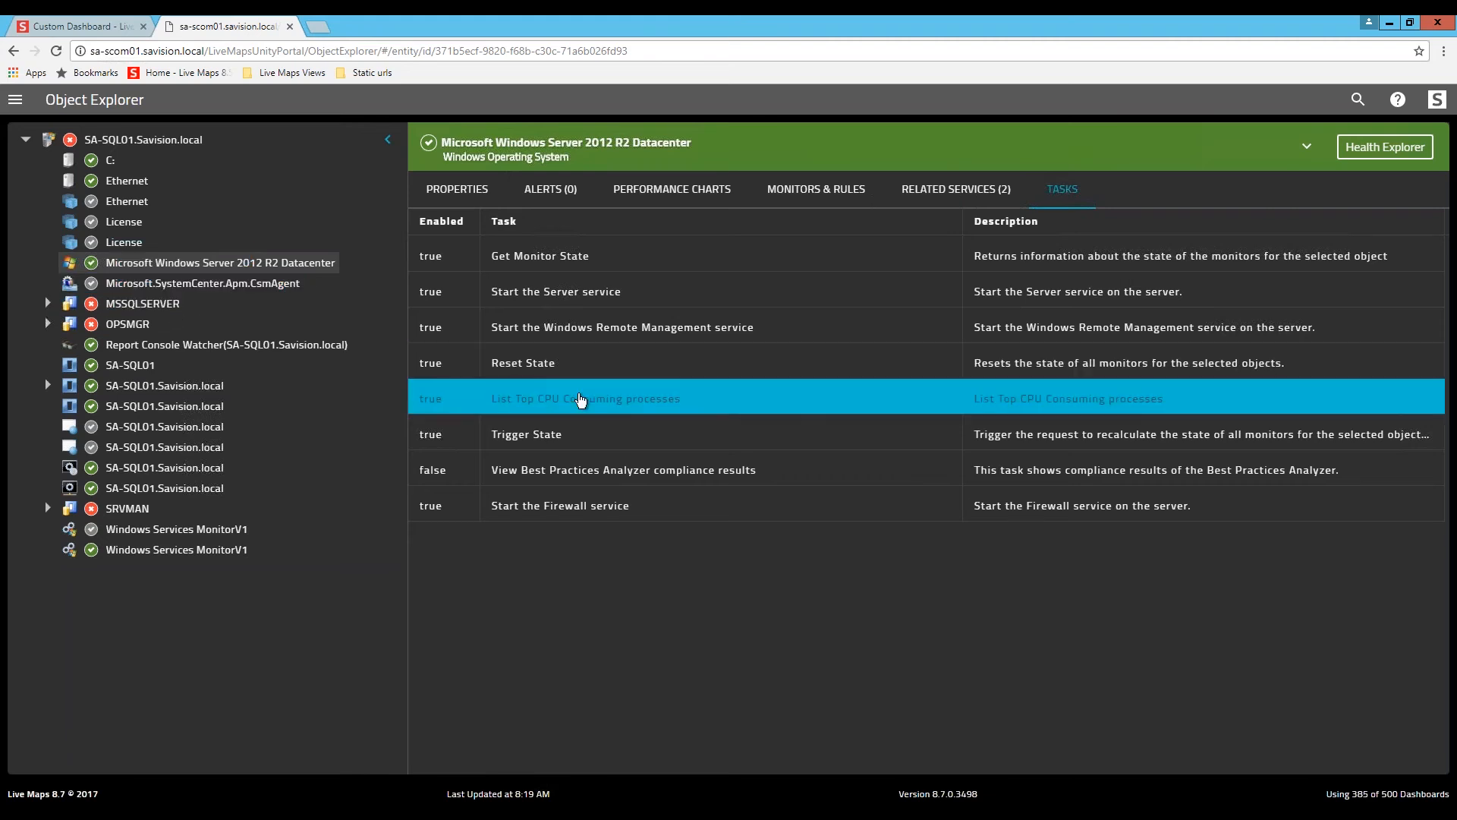
{"action": "left_click", "coordinate": [624, 402]}
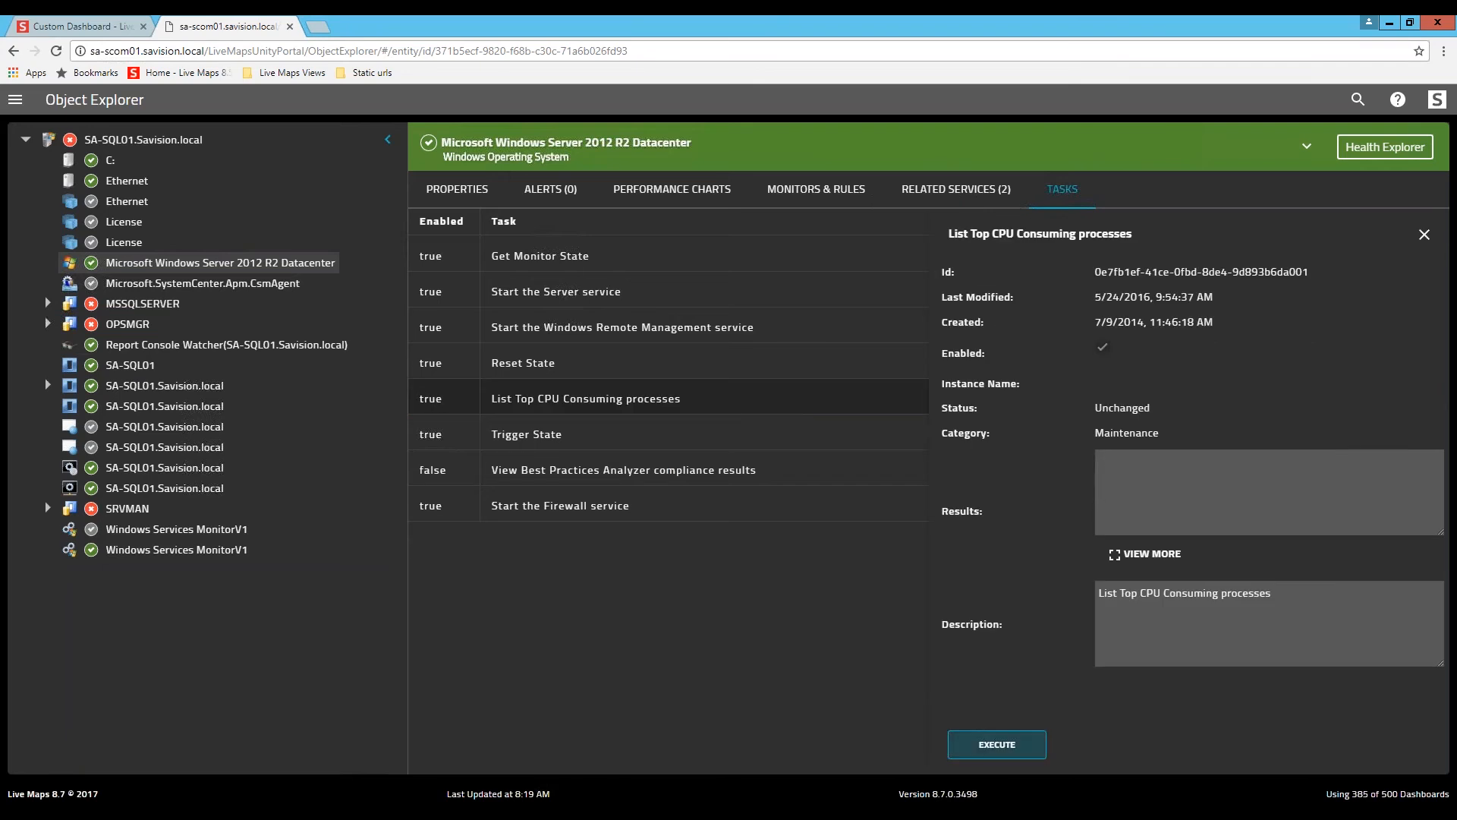
{"action": "left_click", "coordinate": [997, 744]}
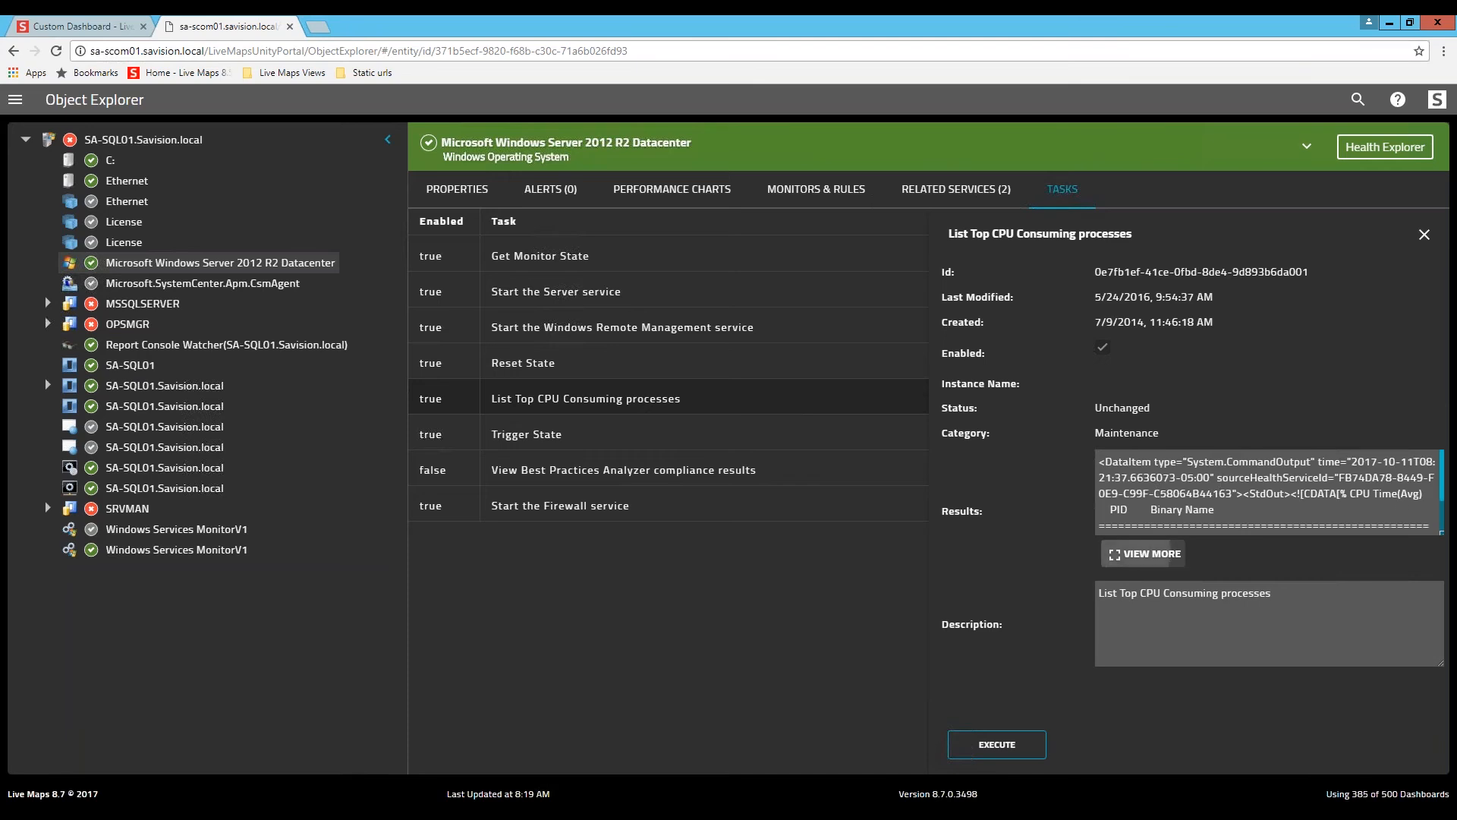
{"action": "left_click", "coordinate": [1146, 553]}
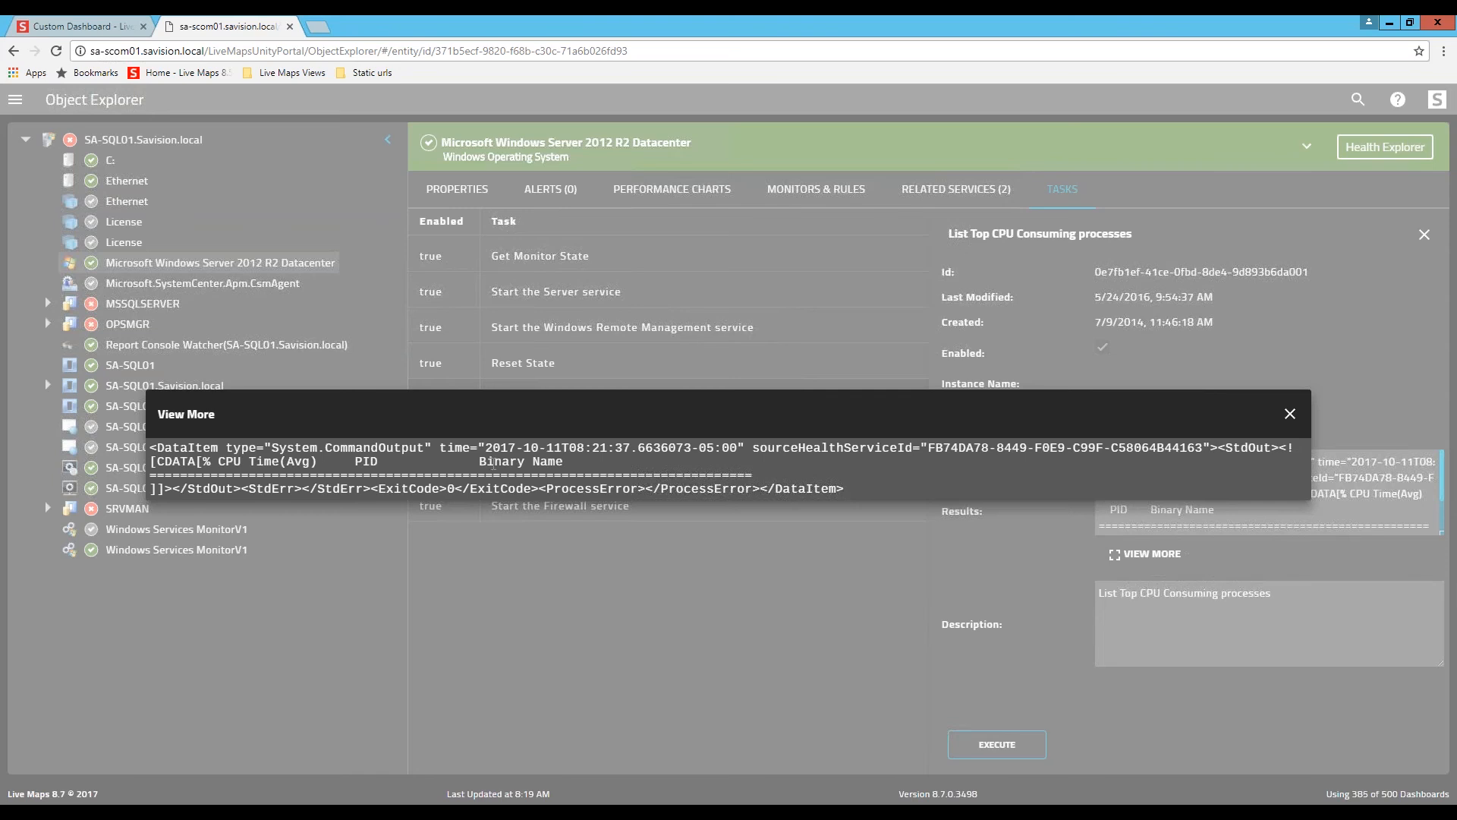
{"action": "left_click", "coordinate": [1290, 414]}
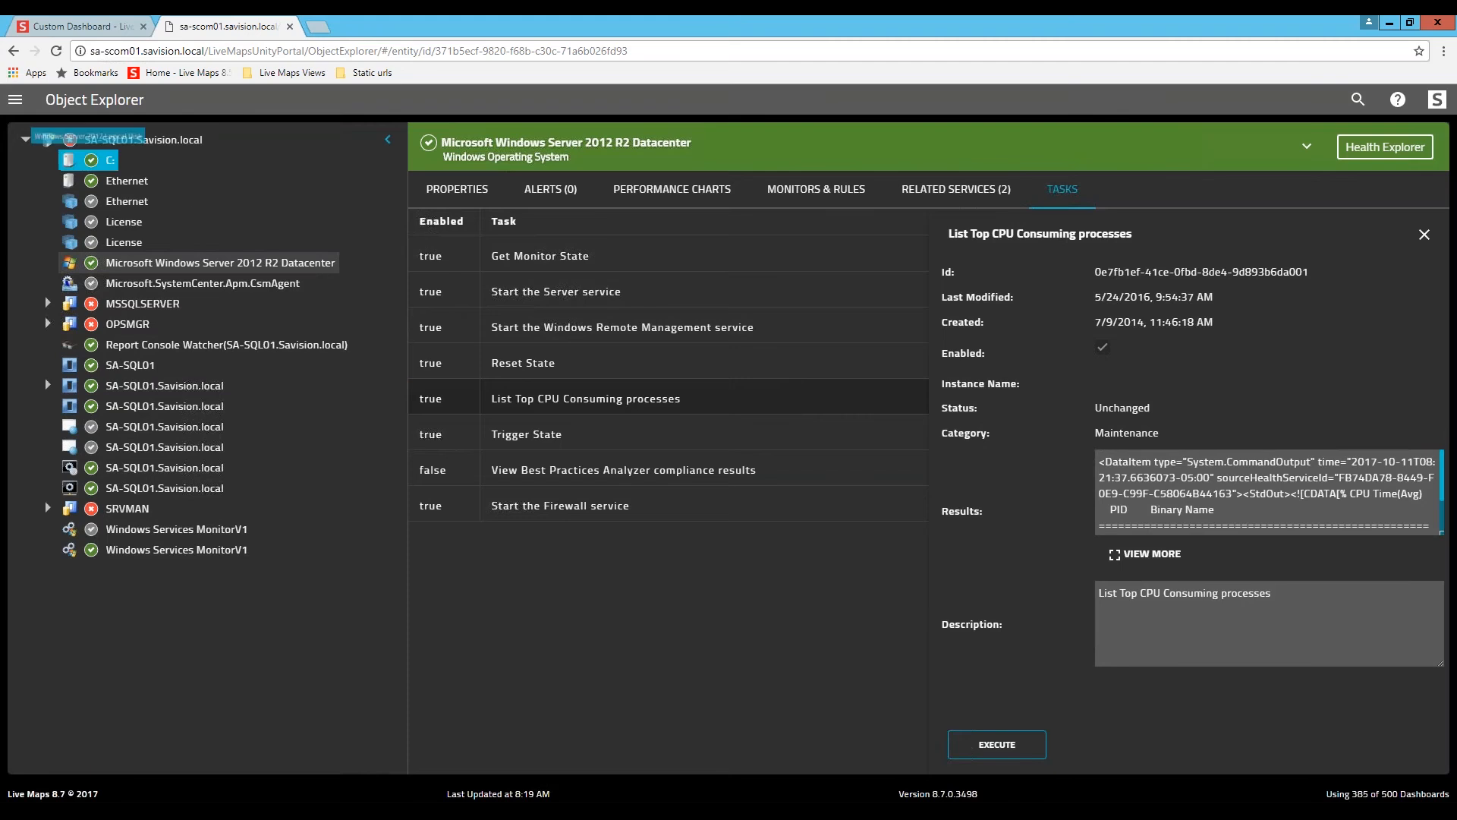
Step: View the tasks and performance charts of the SA-SQL01.Savision.local computer with the object tree collapsed
{"action": "left_click", "coordinate": [142, 142]}
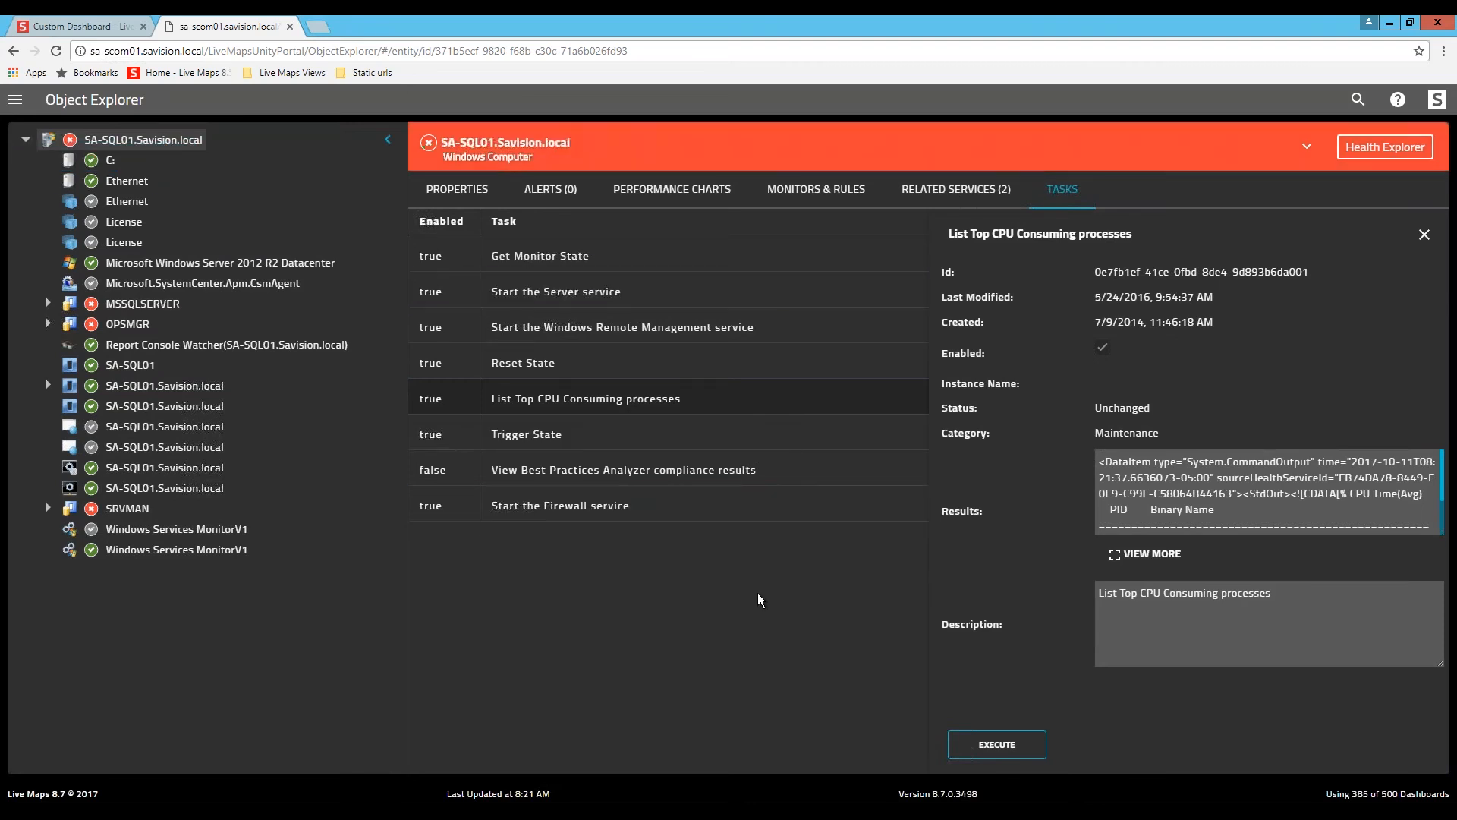
{"action": "left_click", "coordinate": [164, 406]}
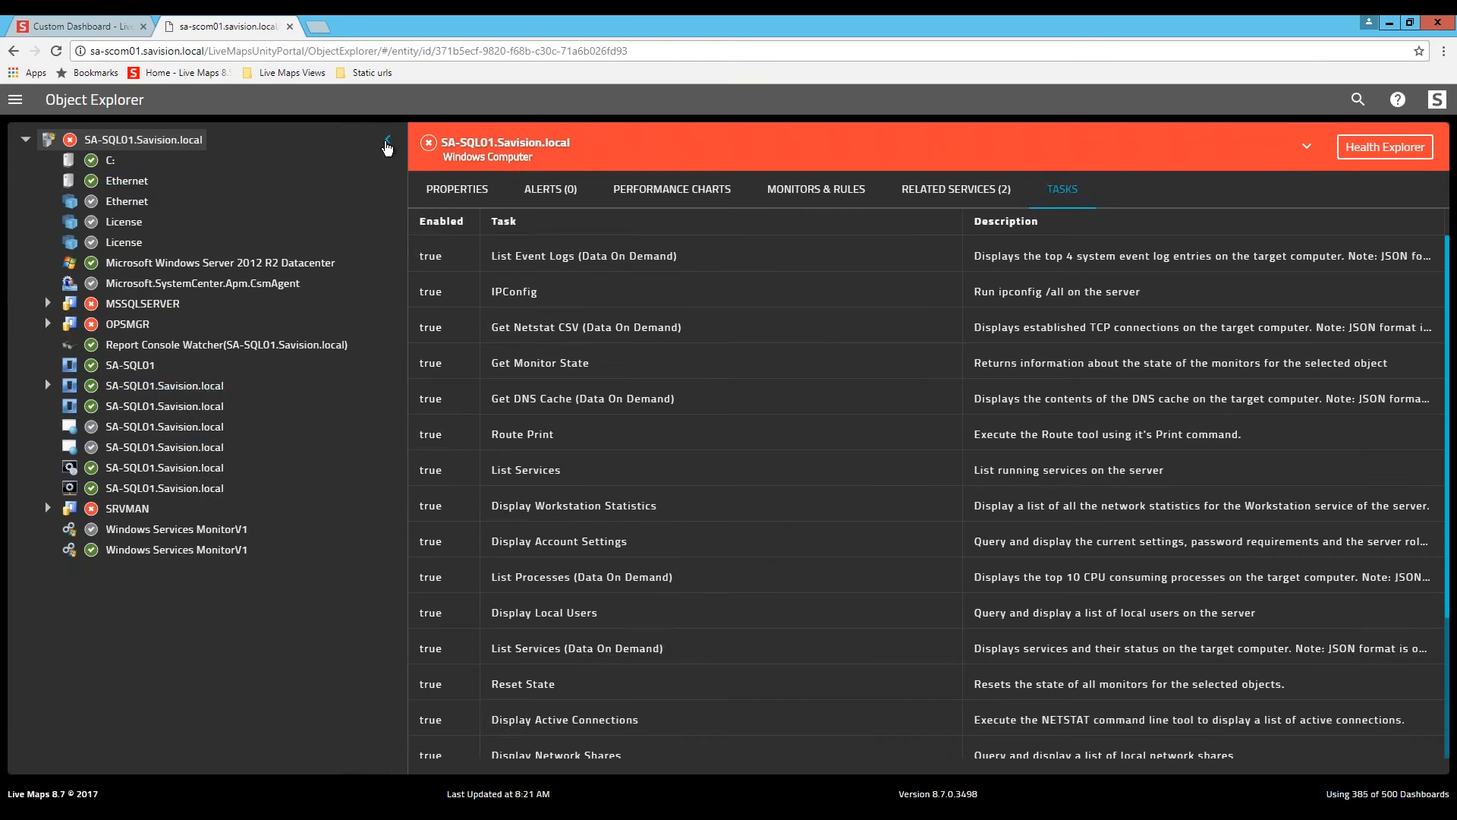
{"action": "left_click", "coordinate": [387, 143]}
{"action": "left_click", "coordinate": [304, 191]}
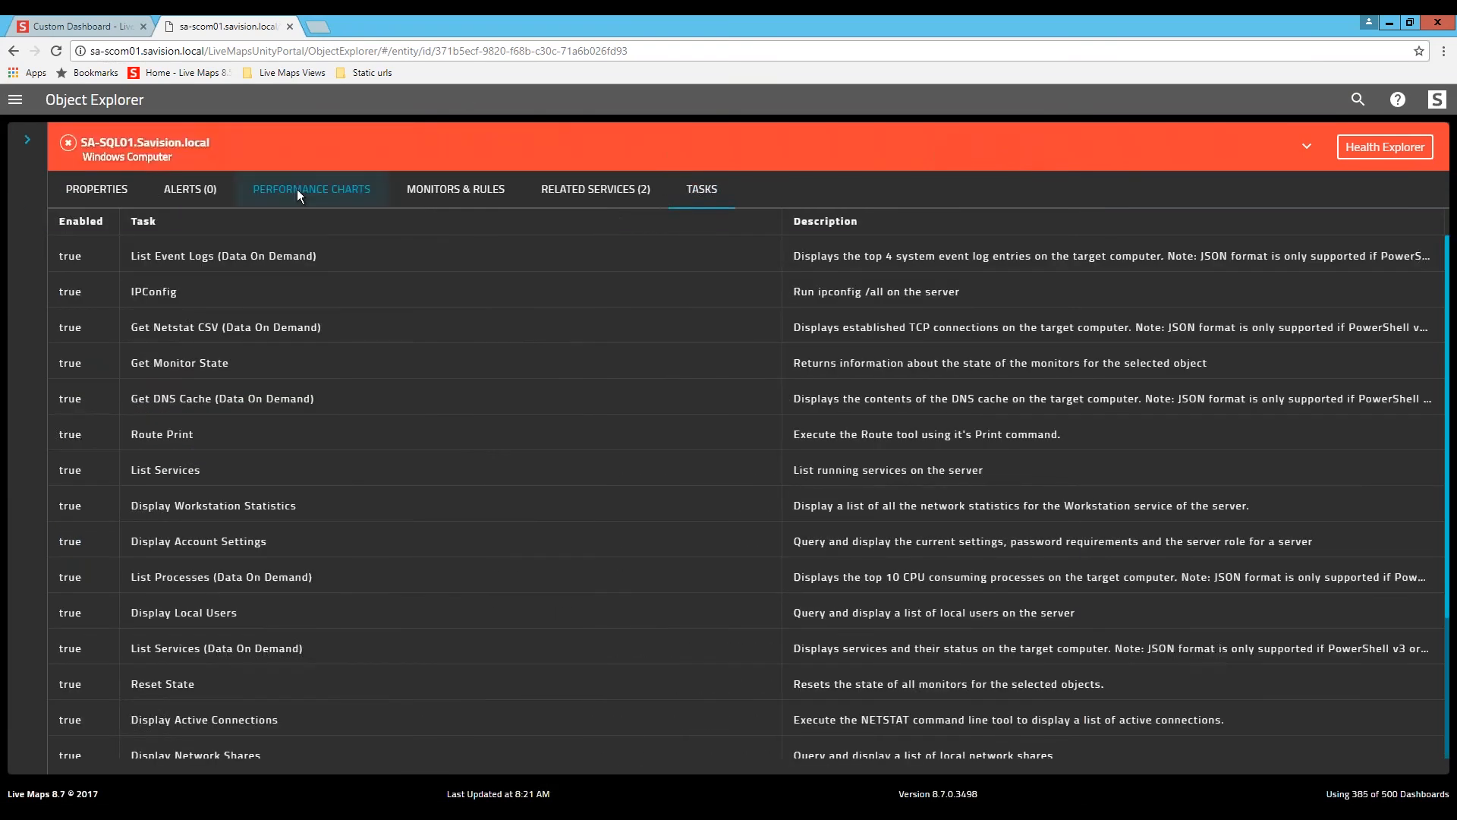
Step: Expand the object tree again and view the C: logical disk's performance charts and its additional actions
{"action": "left_click", "coordinate": [28, 141]}
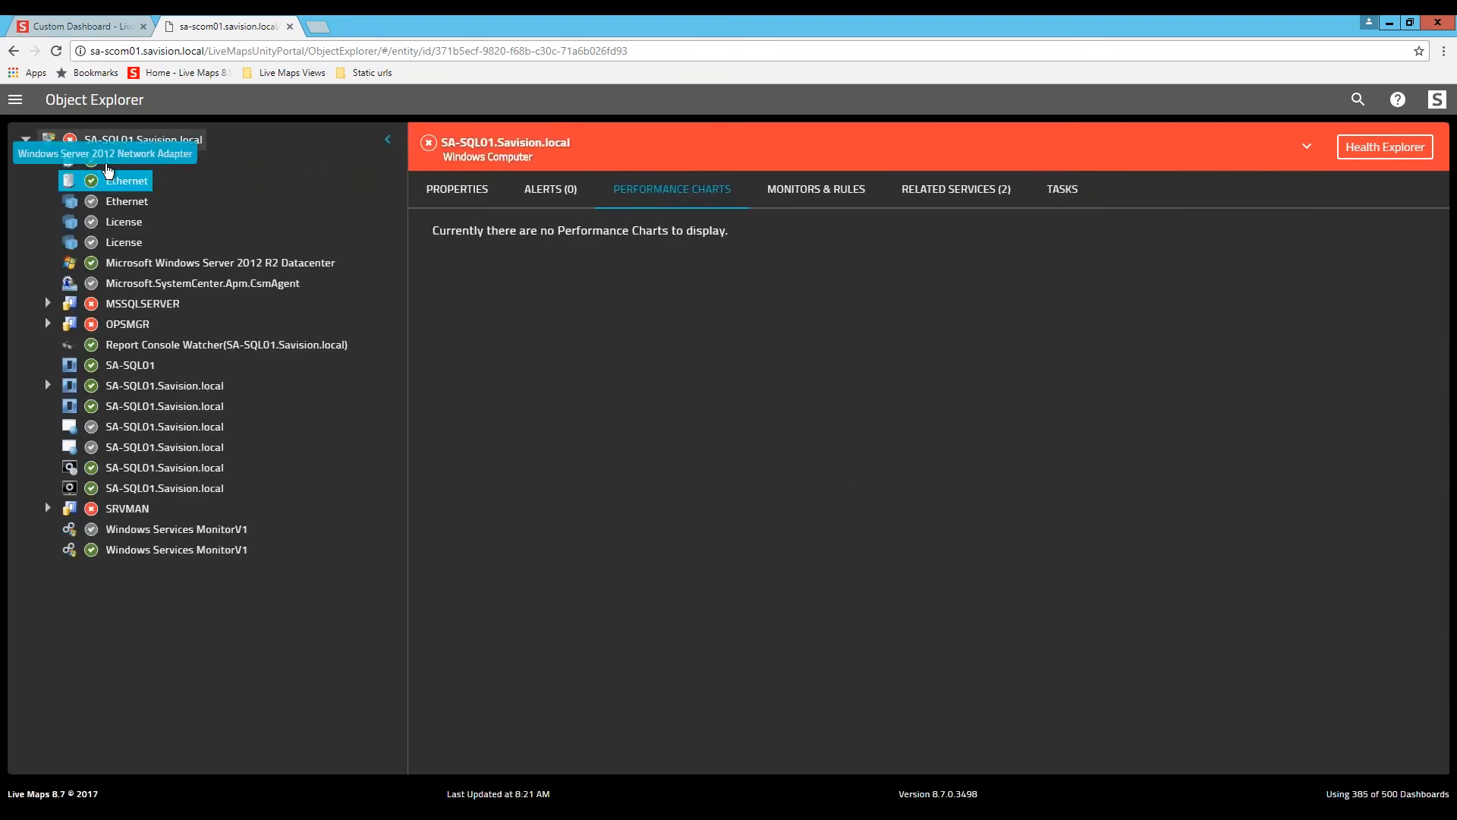
{"action": "left_click", "coordinate": [109, 162]}
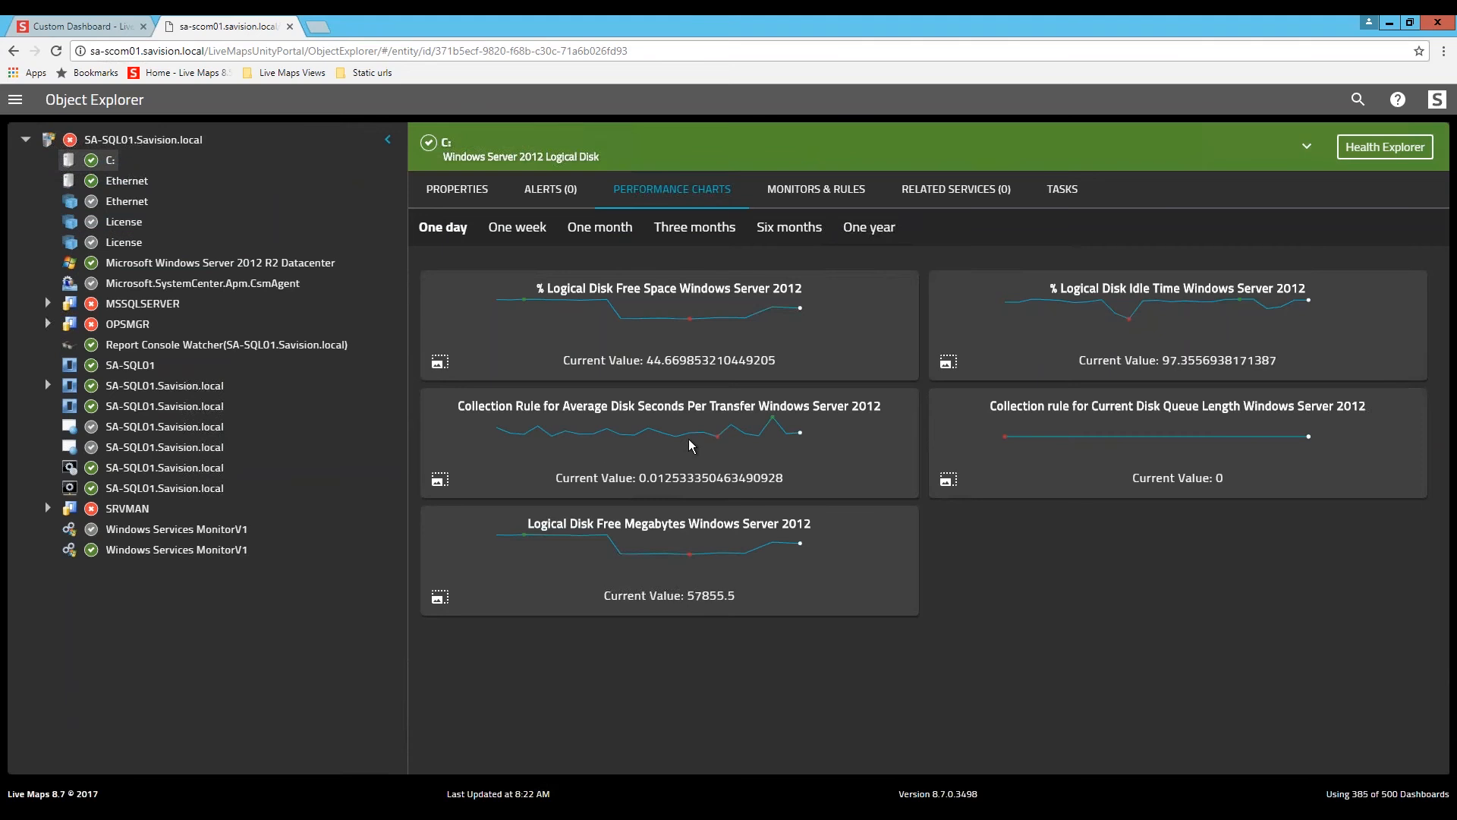
{"action": "left_click", "coordinate": [1307, 151]}
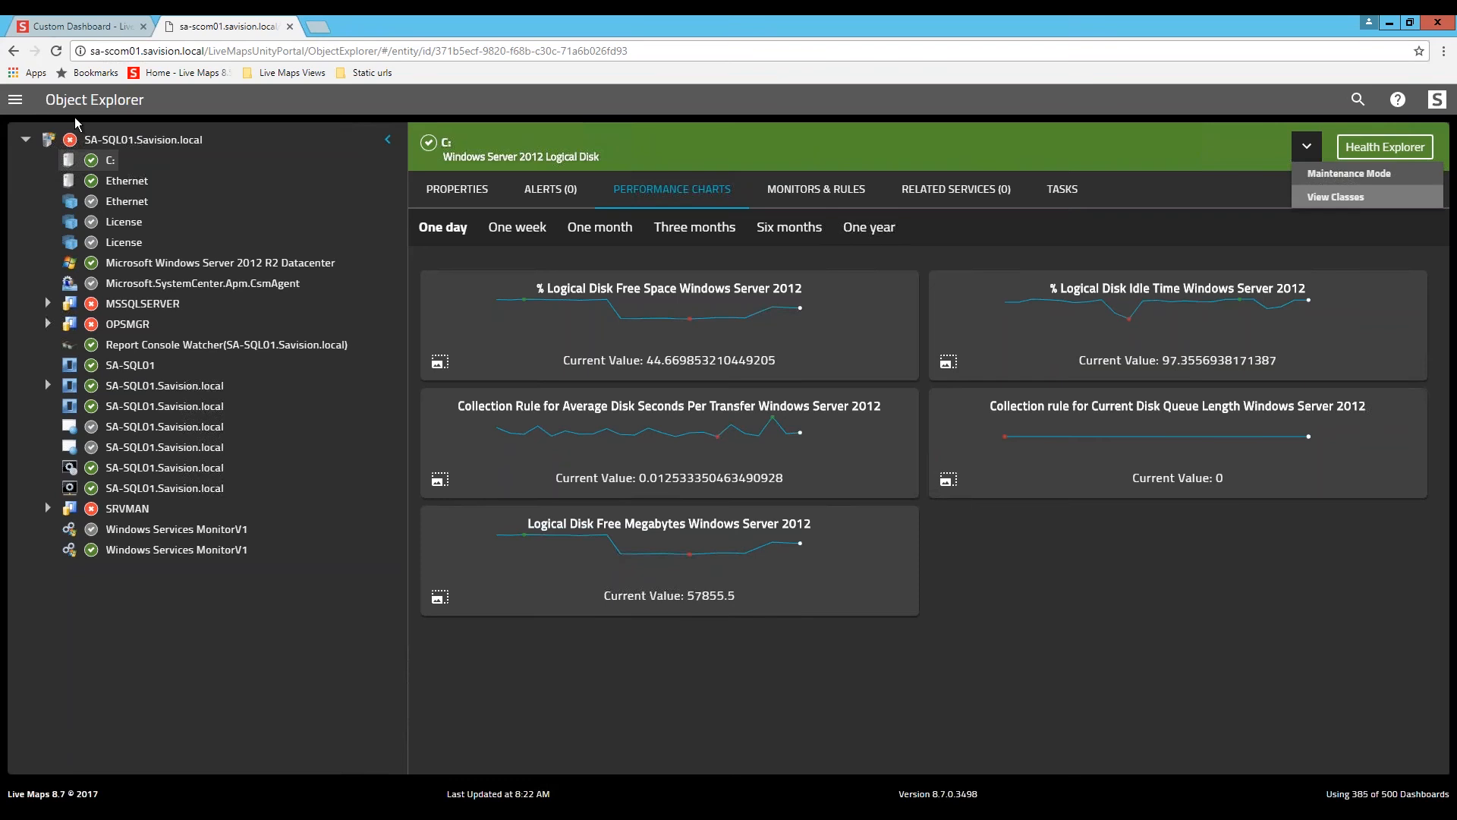
Step: Leave the Object Explorer and open the Alert Management page
{"action": "left_click", "coordinate": [15, 104]}
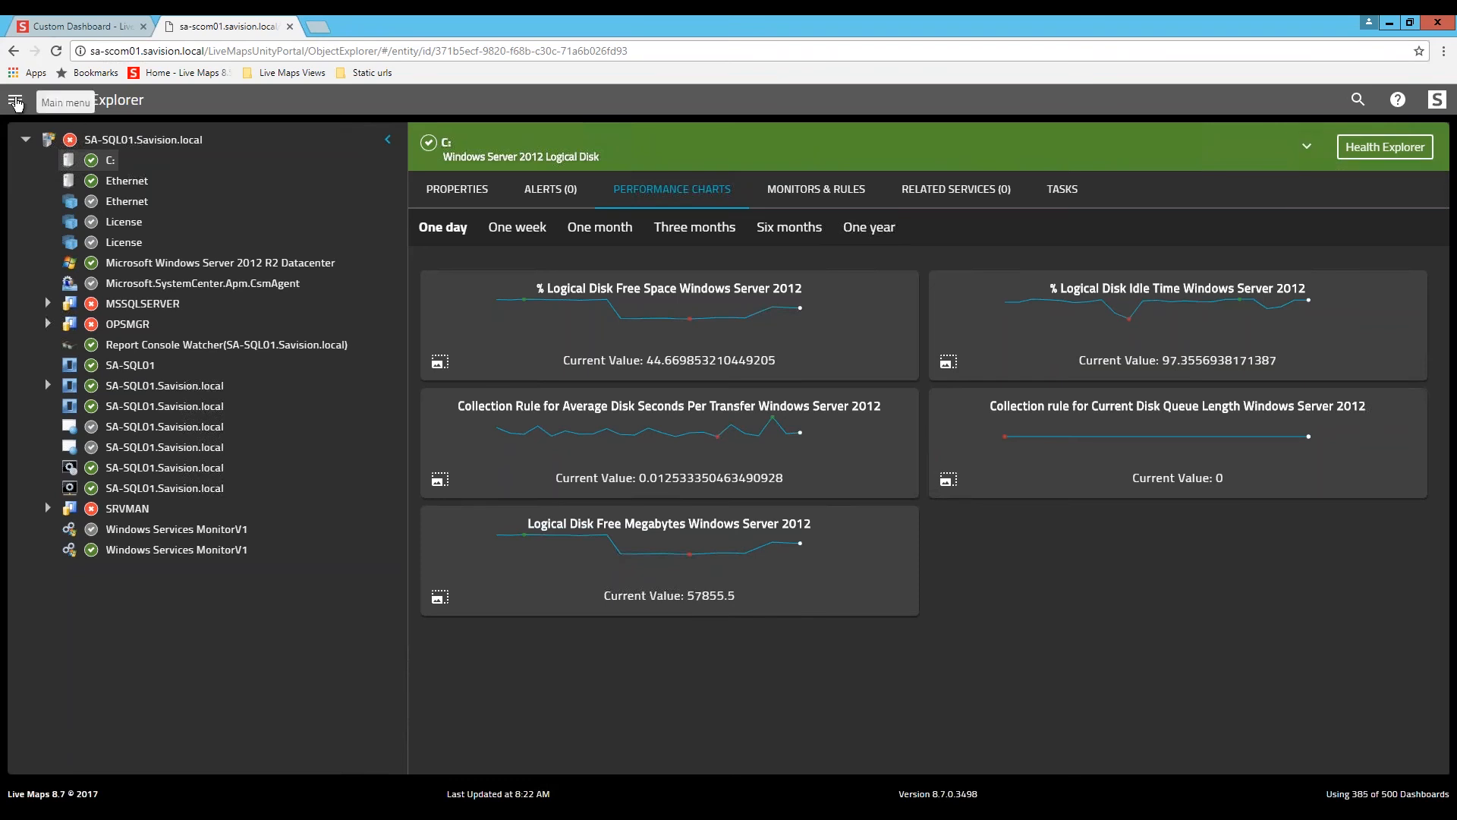
{"action": "left_click", "coordinate": [15, 103]}
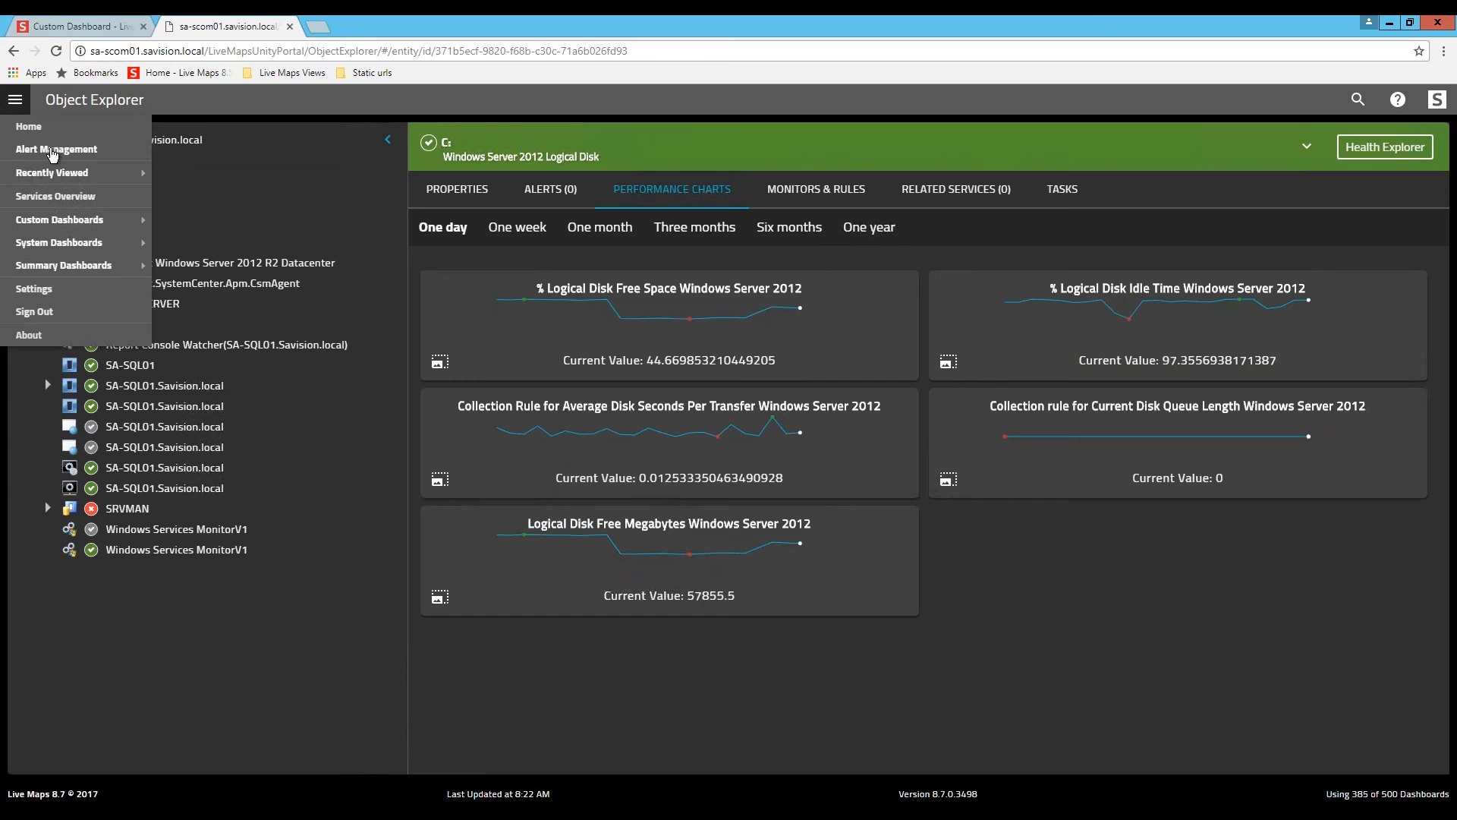
{"action": "left_click", "coordinate": [51, 150]}
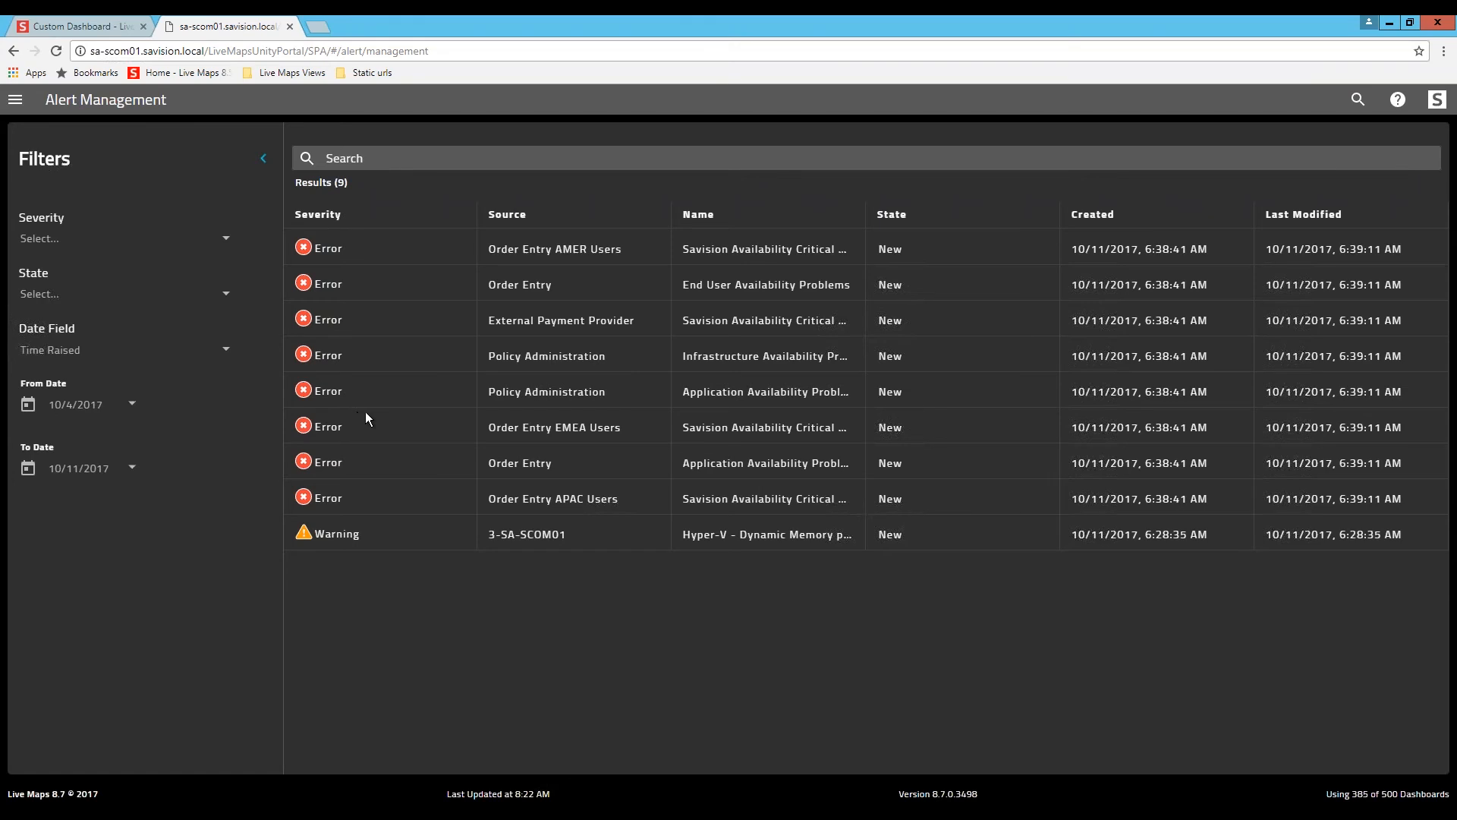
{"action": "left_click", "coordinate": [455, 390]}
{"action": "left_click", "coordinate": [127, 403]}
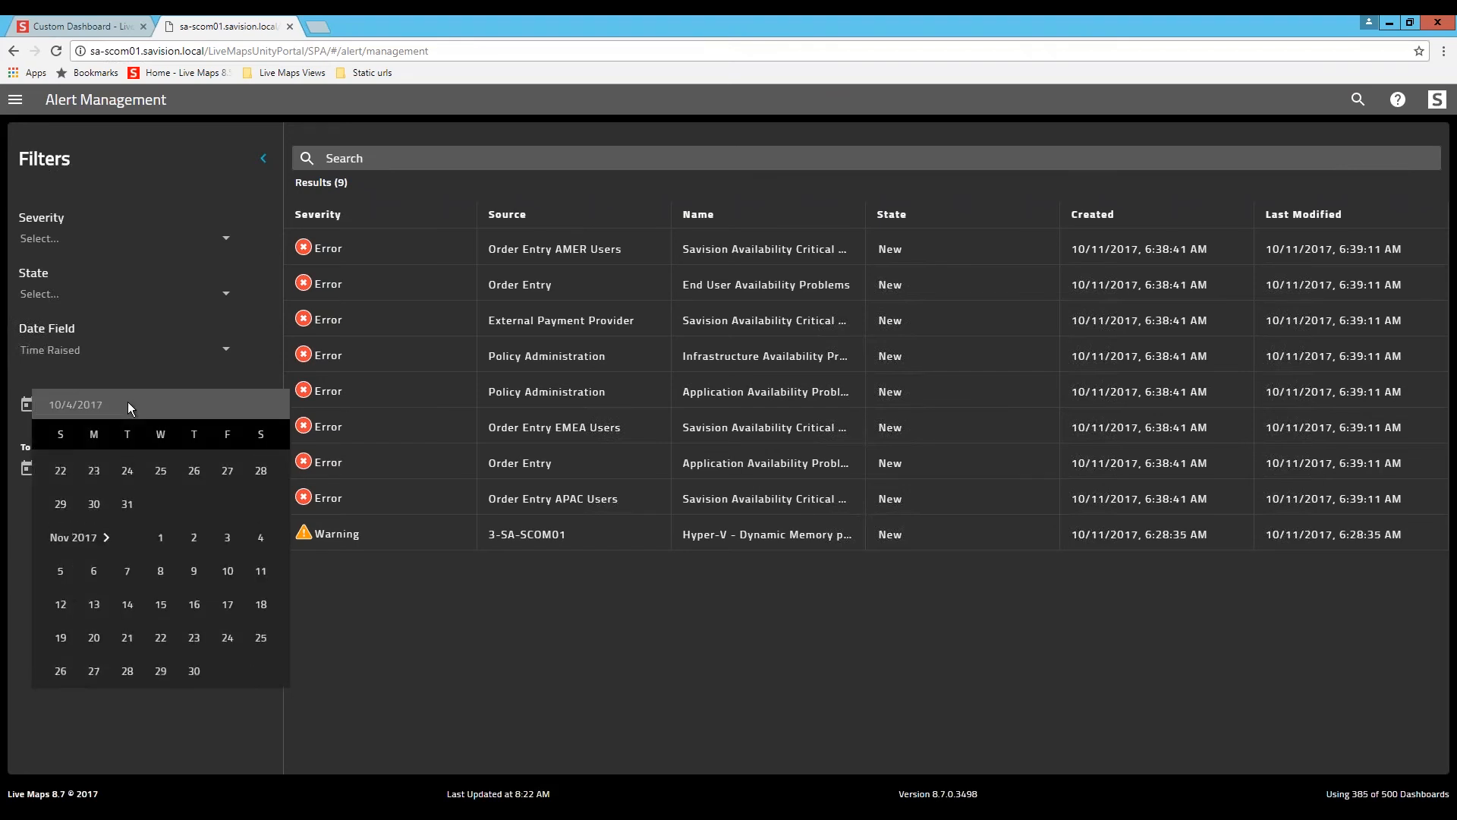
{"action": "left_click", "coordinate": [489, 673]}
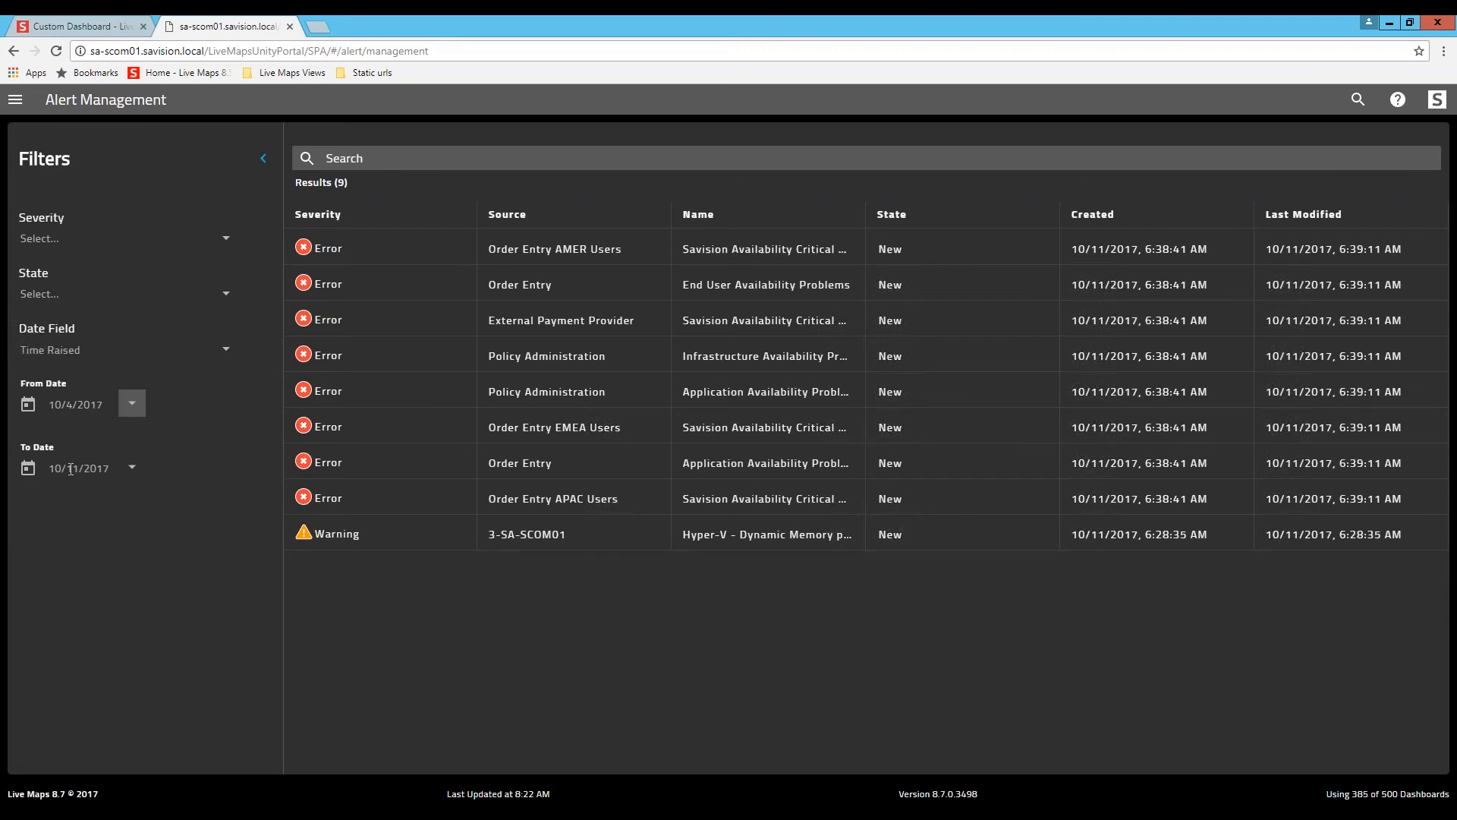
Step: Filter the alerts by severity to include Critical and Warning
{"action": "left_click", "coordinate": [61, 240]}
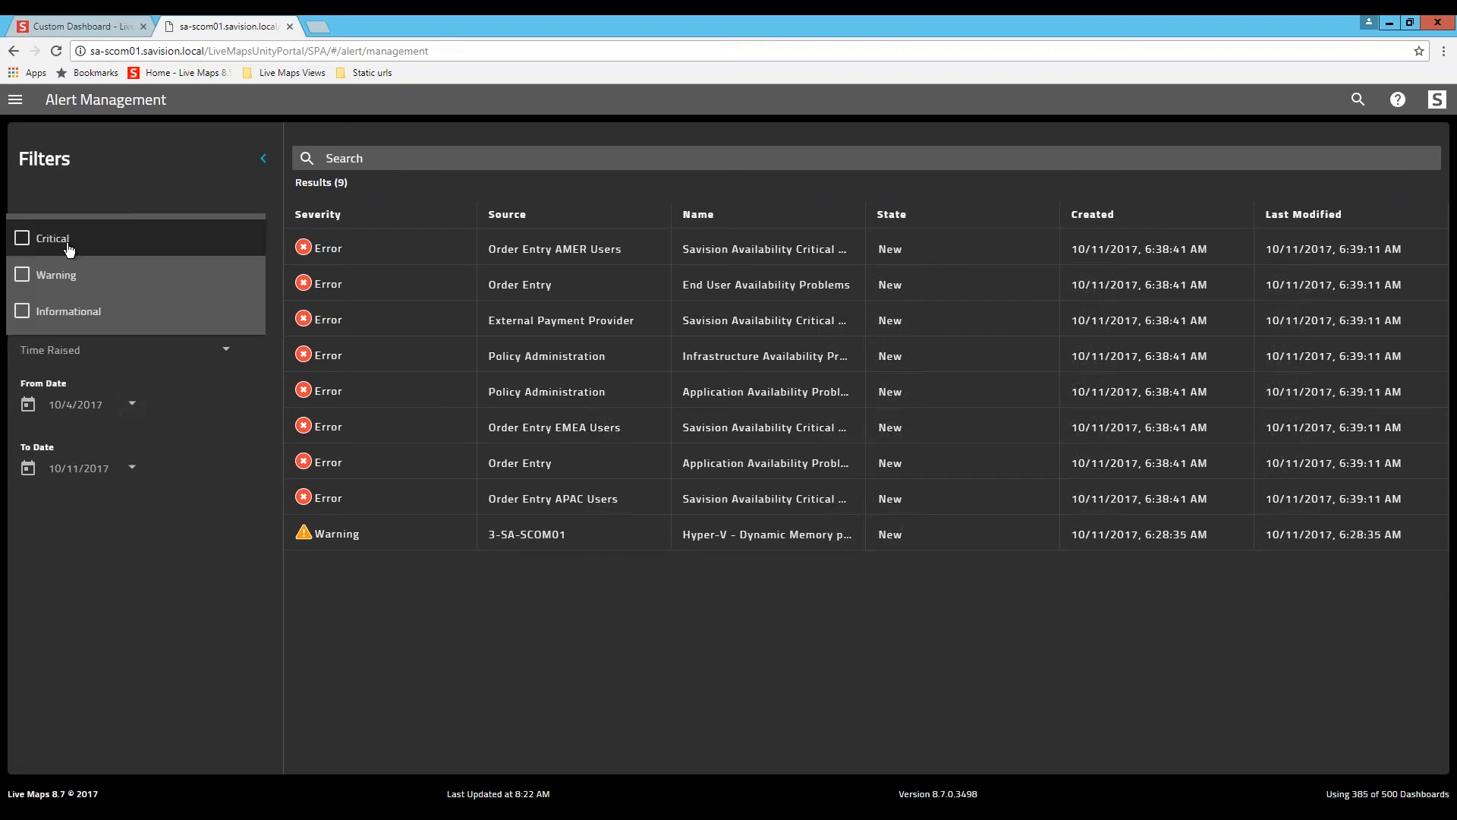
{"action": "left_click", "coordinate": [22, 239]}
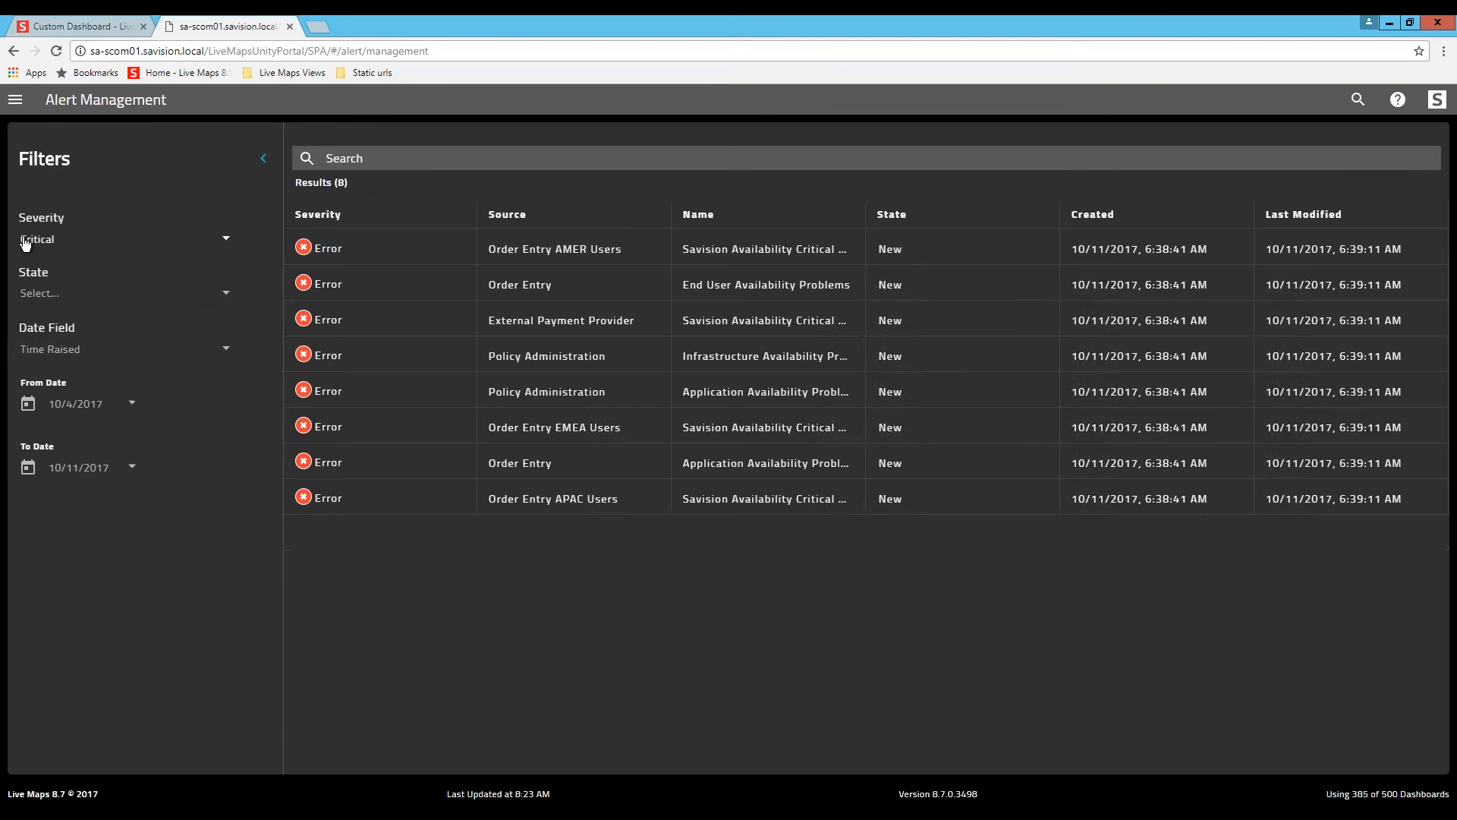
{"action": "left_click", "coordinate": [52, 240]}
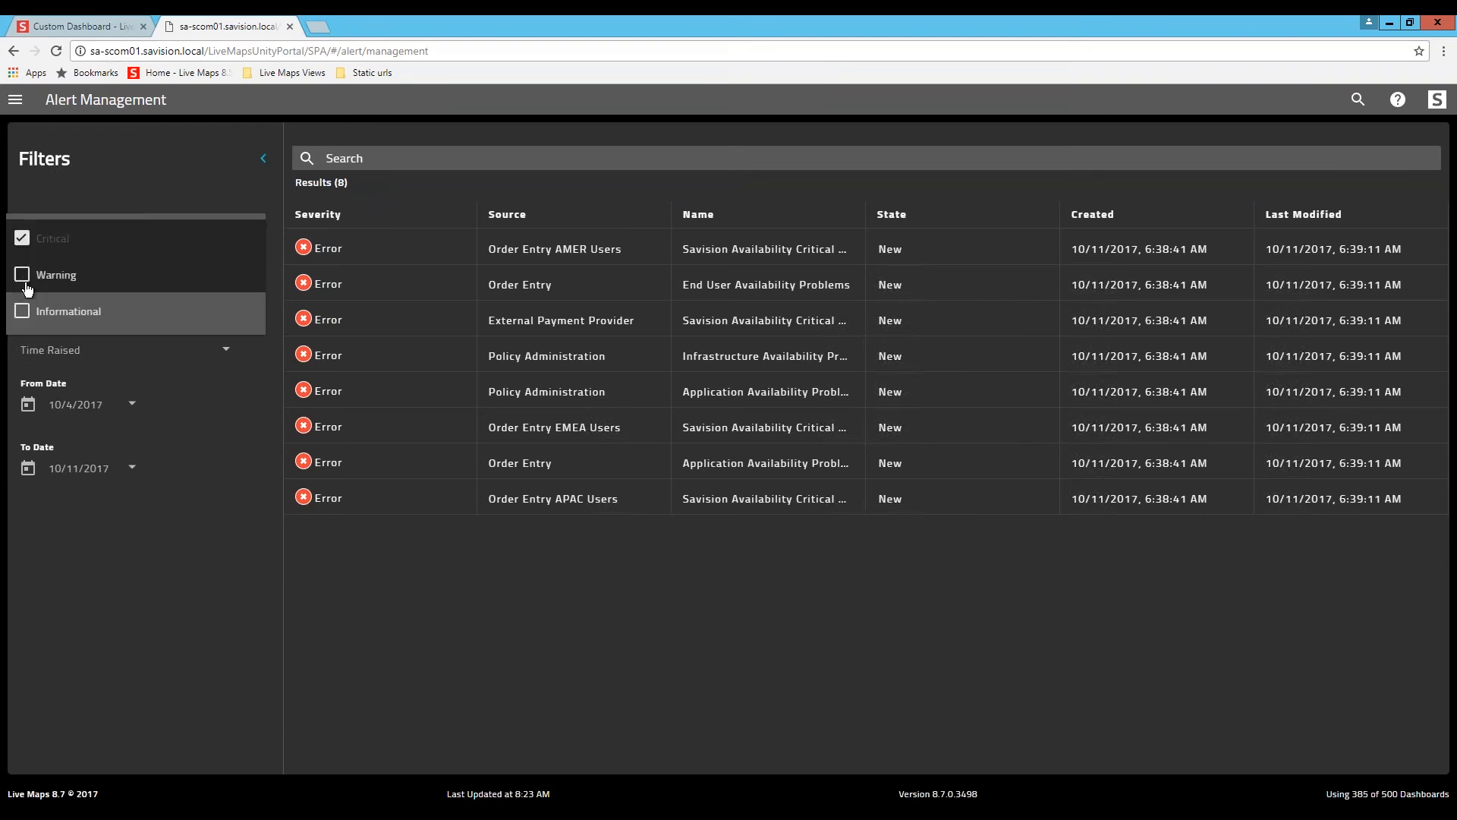
{"action": "left_click", "coordinate": [22, 274]}
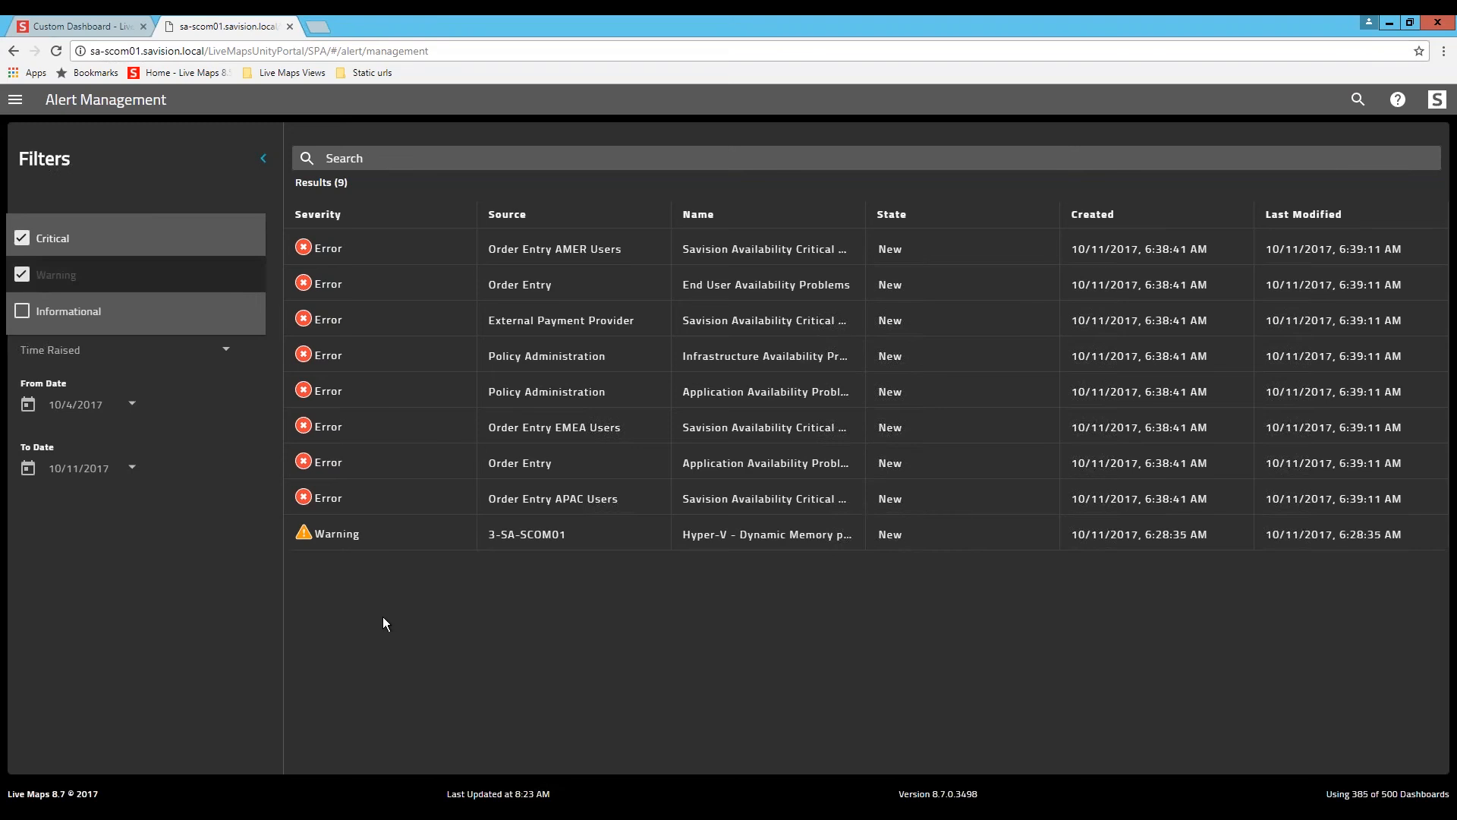
{"action": "left_click", "coordinate": [386, 637]}
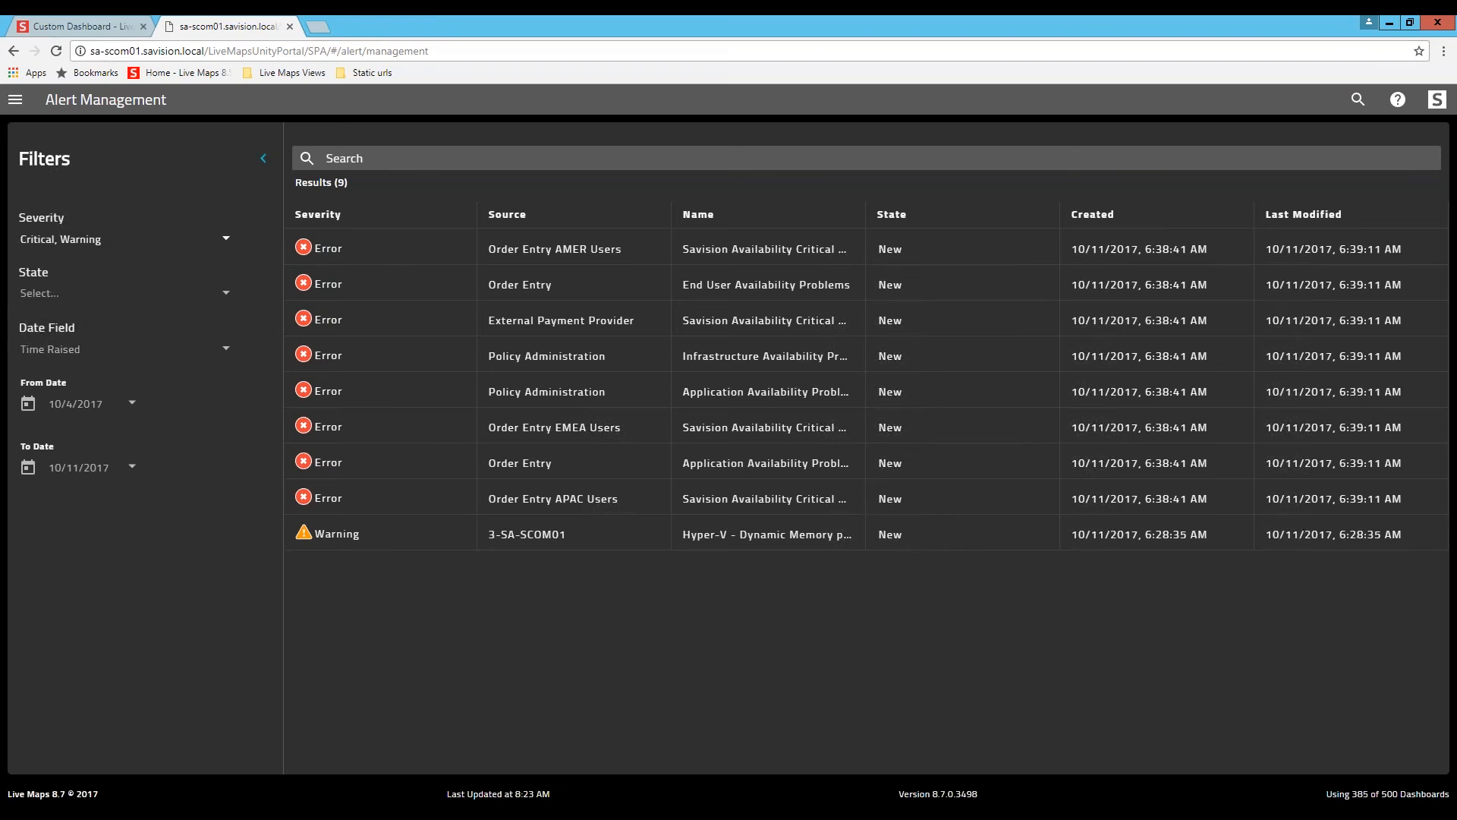
Step: Search the alerts for "Order" and open the details of the End User Availability Problems alert from Order Entry
{"action": "left_click", "coordinate": [363, 157]}
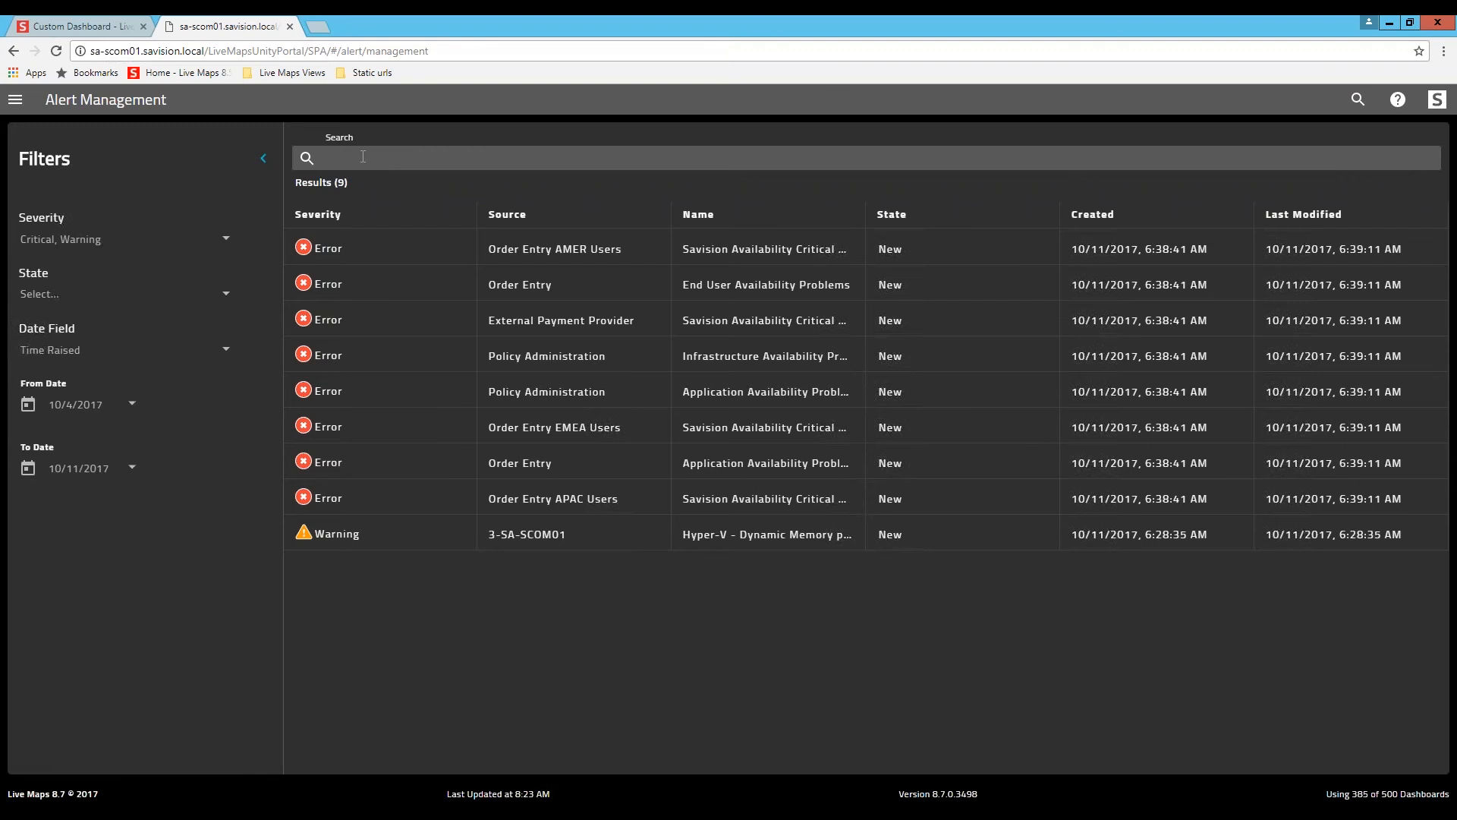
{"action": "type", "text": "Order"}
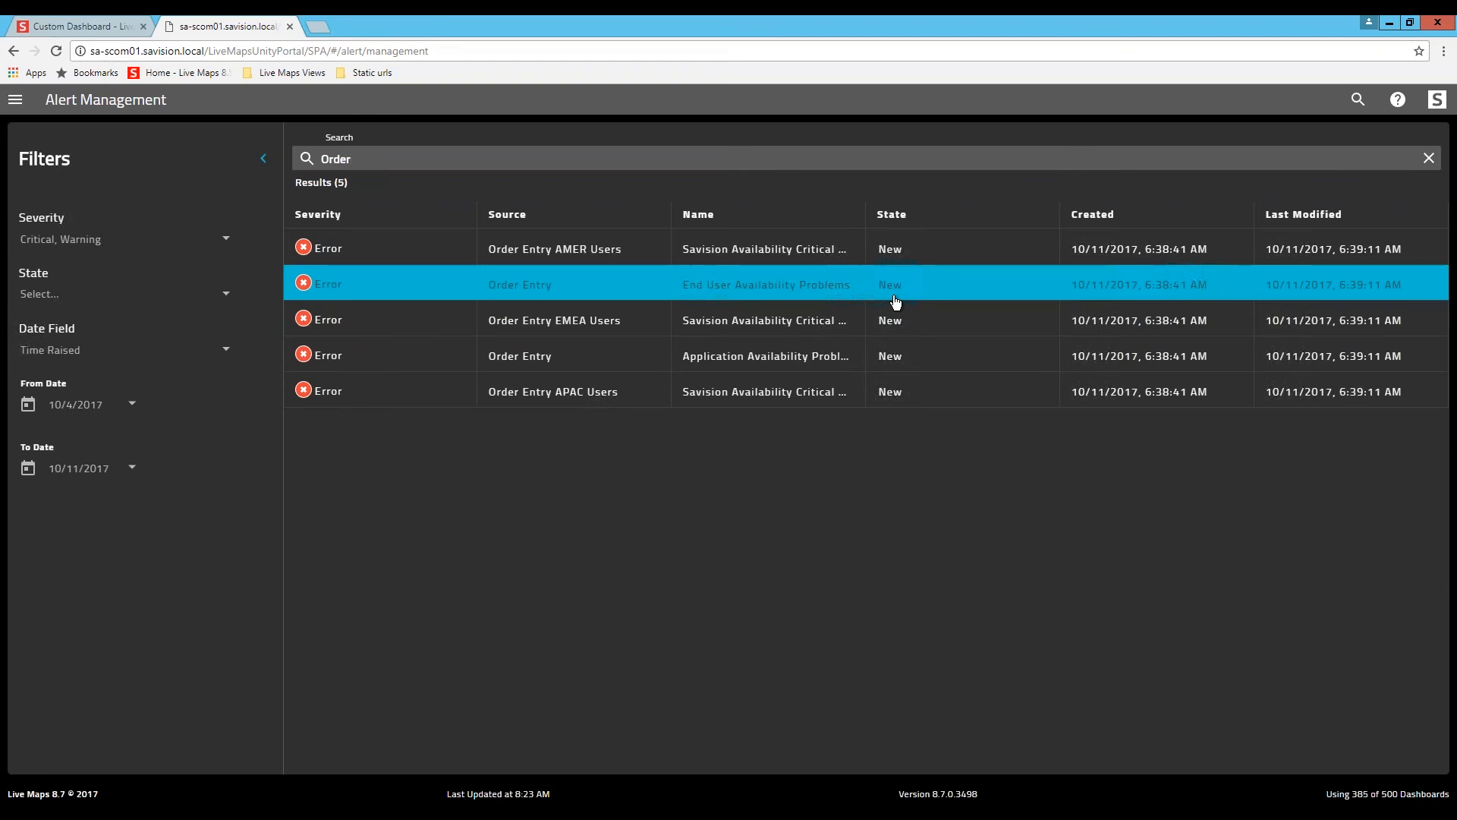
{"action": "left_click", "coordinate": [766, 293]}
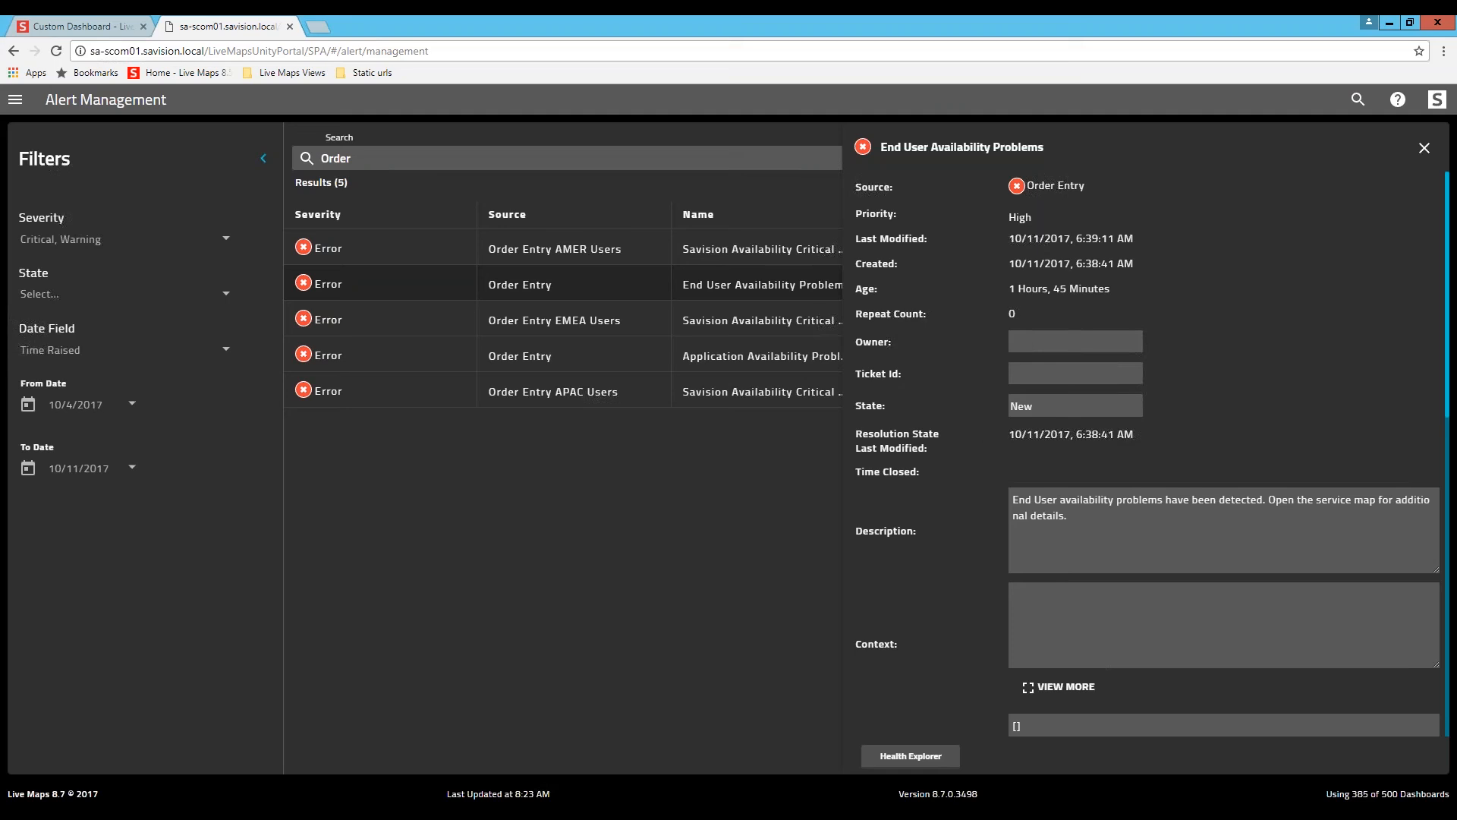
Step: Review the remaining properties and custom fields of the End User Availability Problems alert and close its details
{"action": "scroll", "coordinate": [1052, 588], "scroll_direction": "down", "scroll_amount": 2}
{"action": "scroll", "coordinate": [1051, 608], "scroll_direction": "down", "scroll_amount": 6}
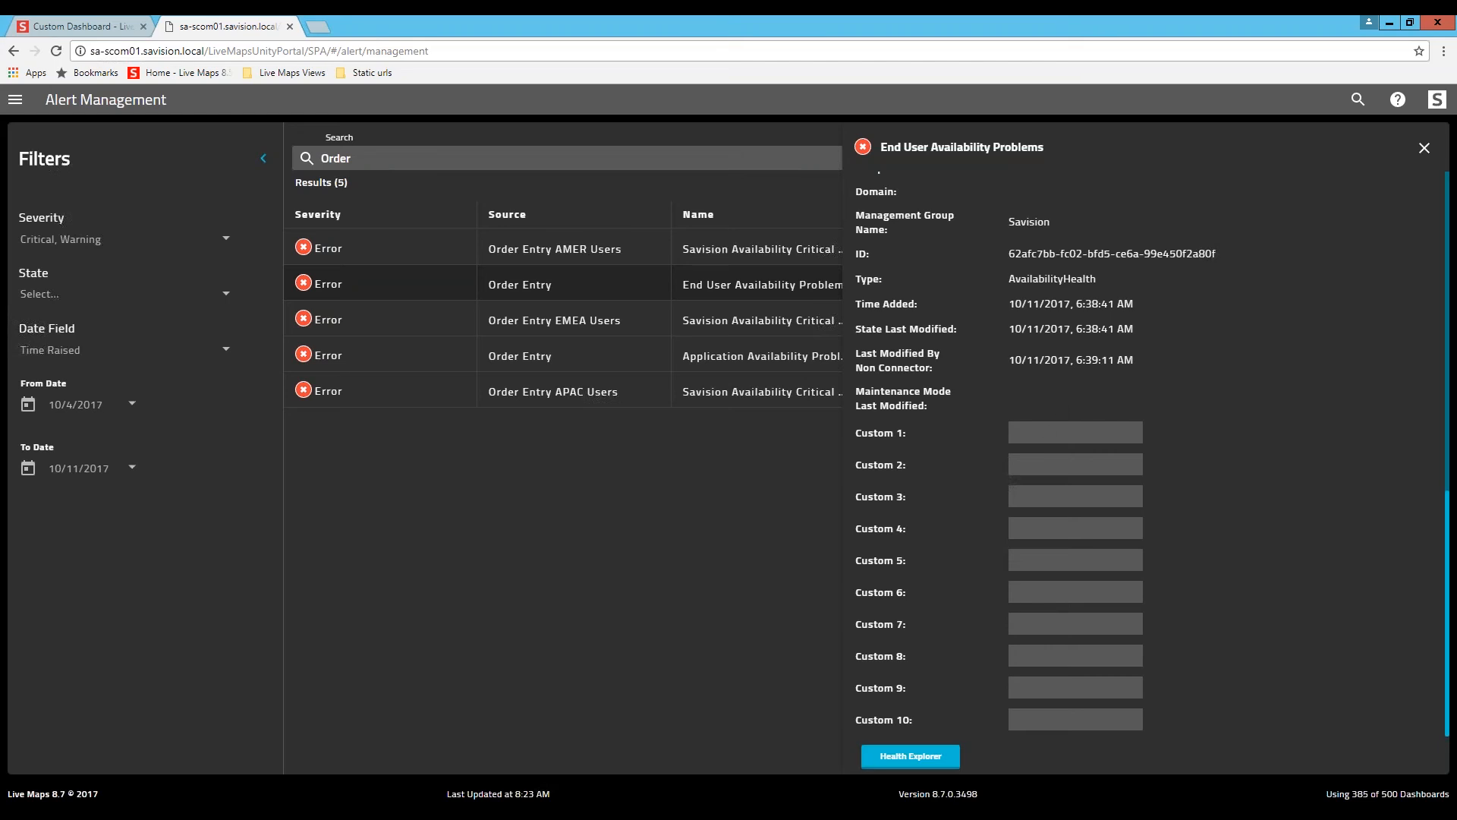
{"action": "left_click", "coordinate": [1424, 148]}
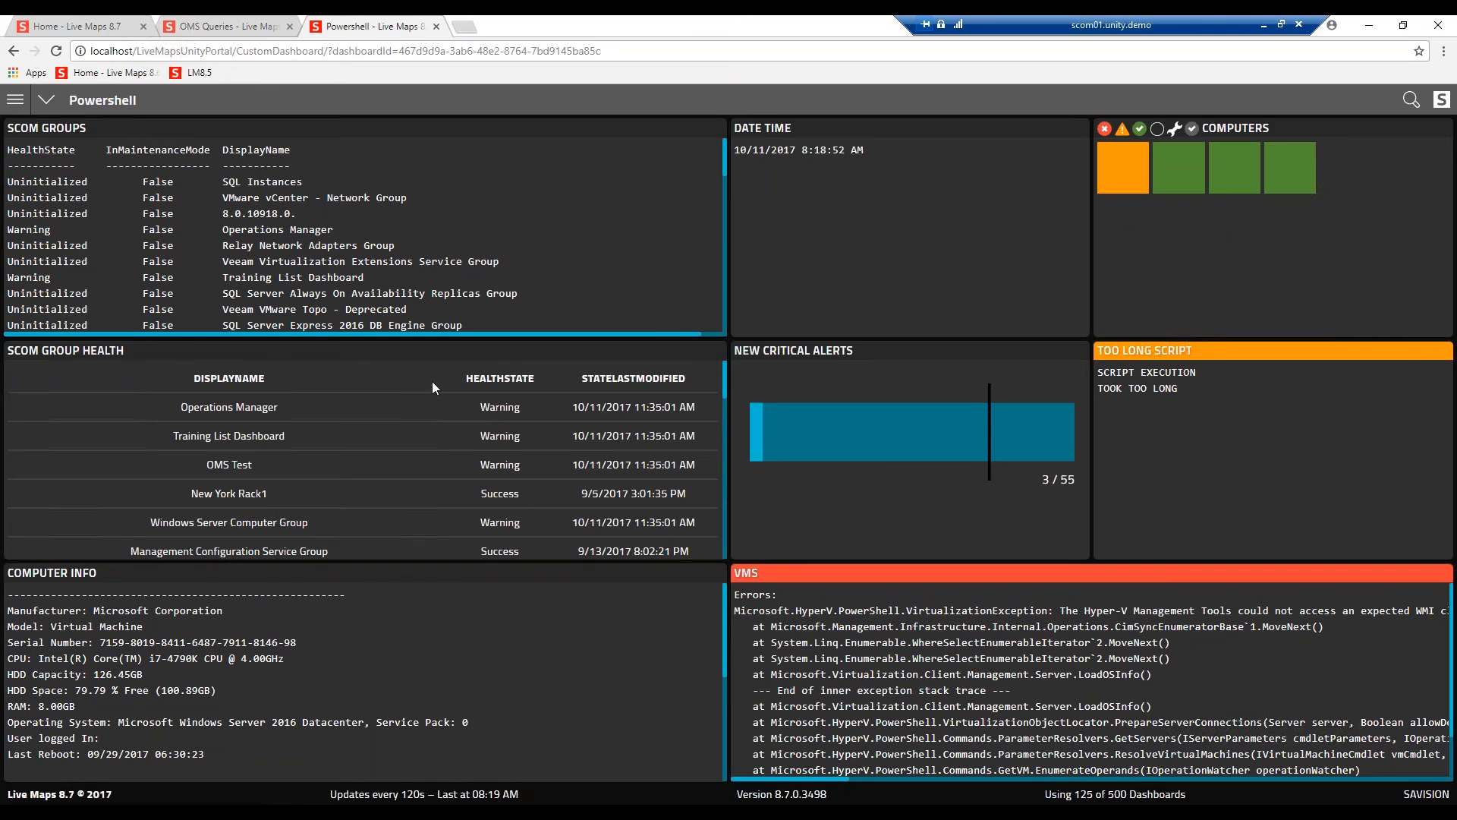
Step: Put the Powershell dashboard in edit mode and review the SCOM Groups widget's display types and script without saving
{"action": "left_click", "coordinate": [46, 99]}
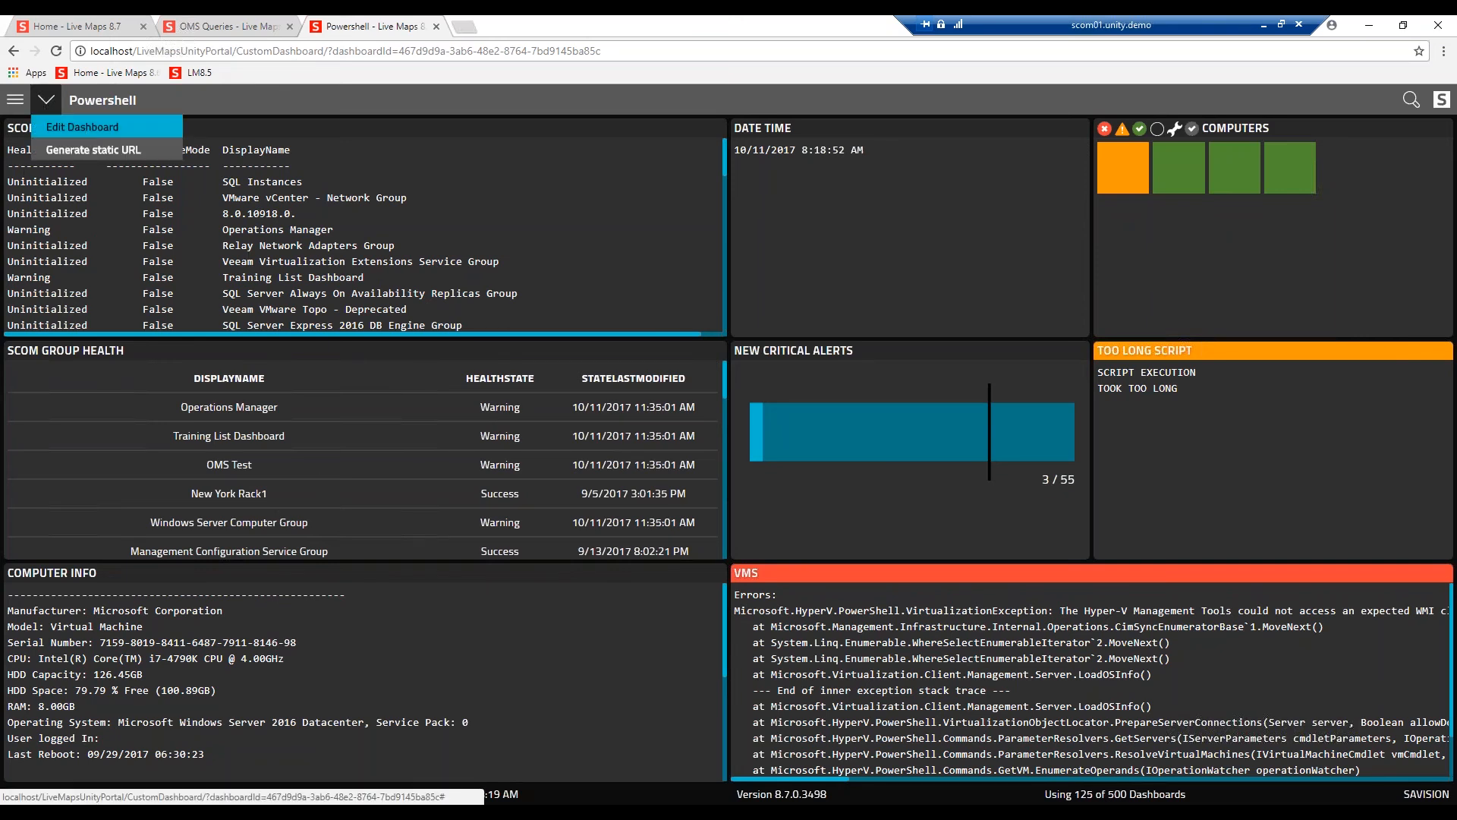
{"action": "left_click", "coordinate": [82, 126]}
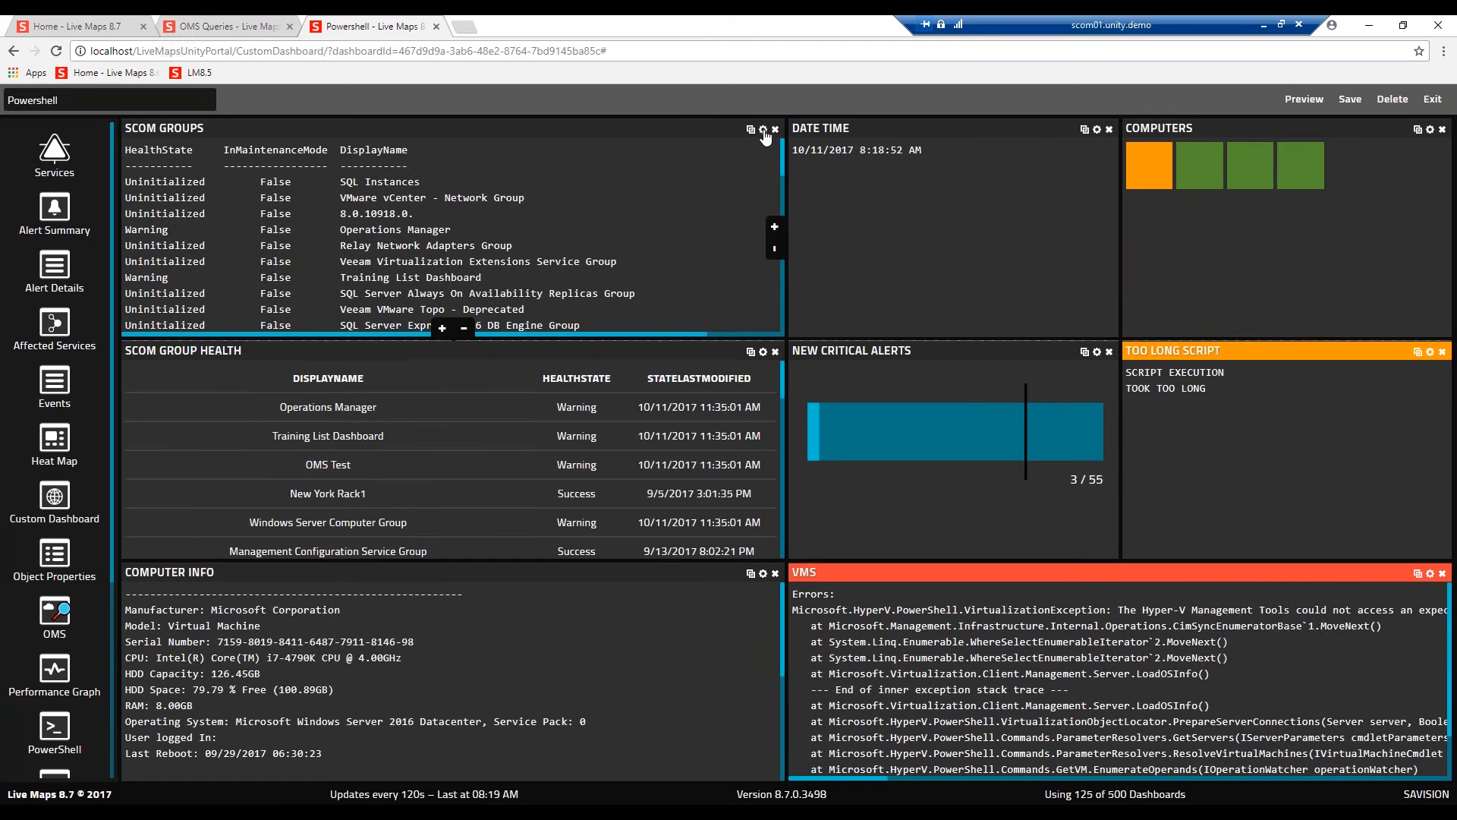
{"action": "left_click", "coordinate": [764, 130]}
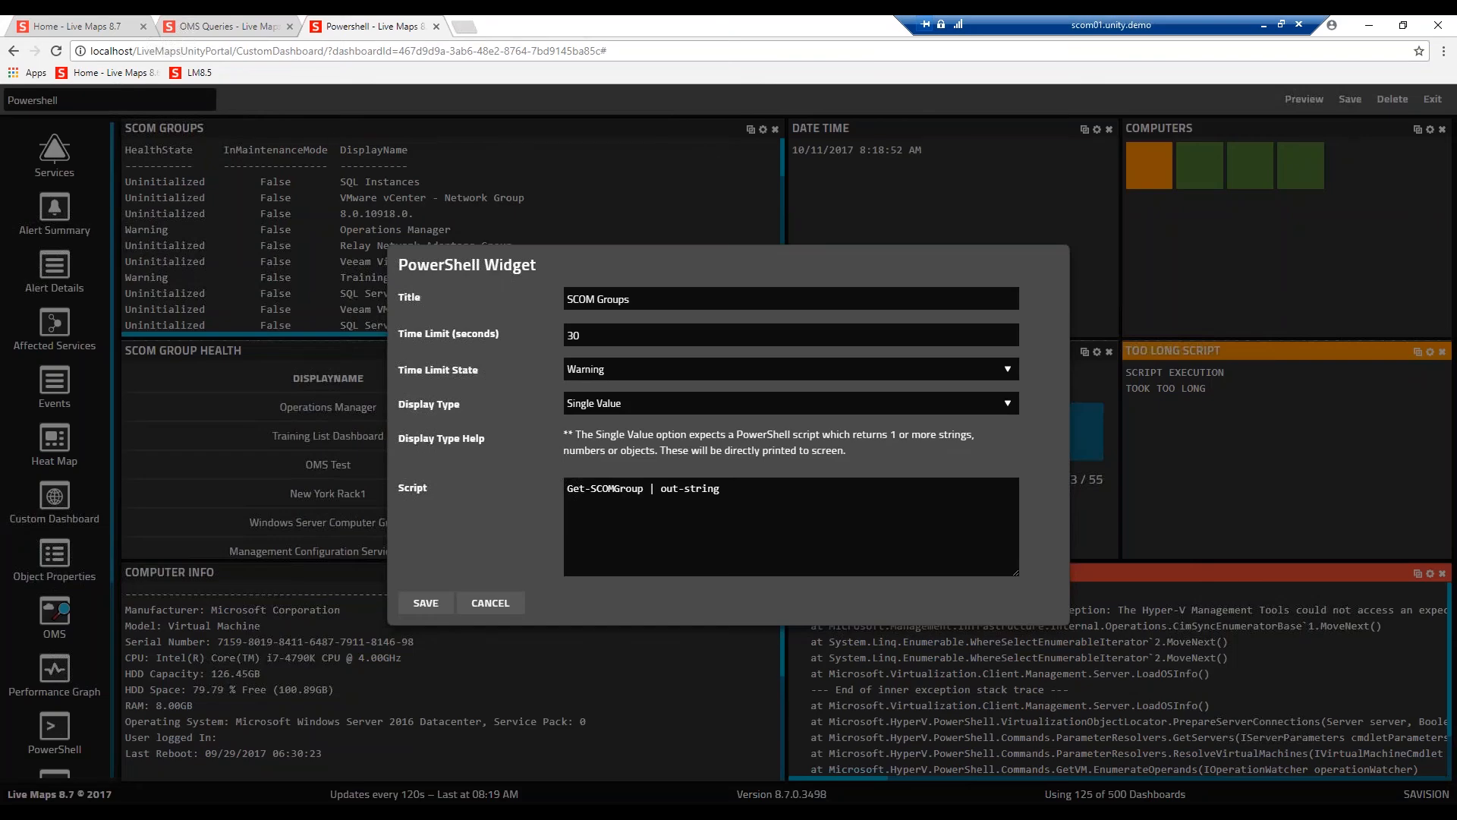
{"action": "left_click", "coordinate": [658, 411]}
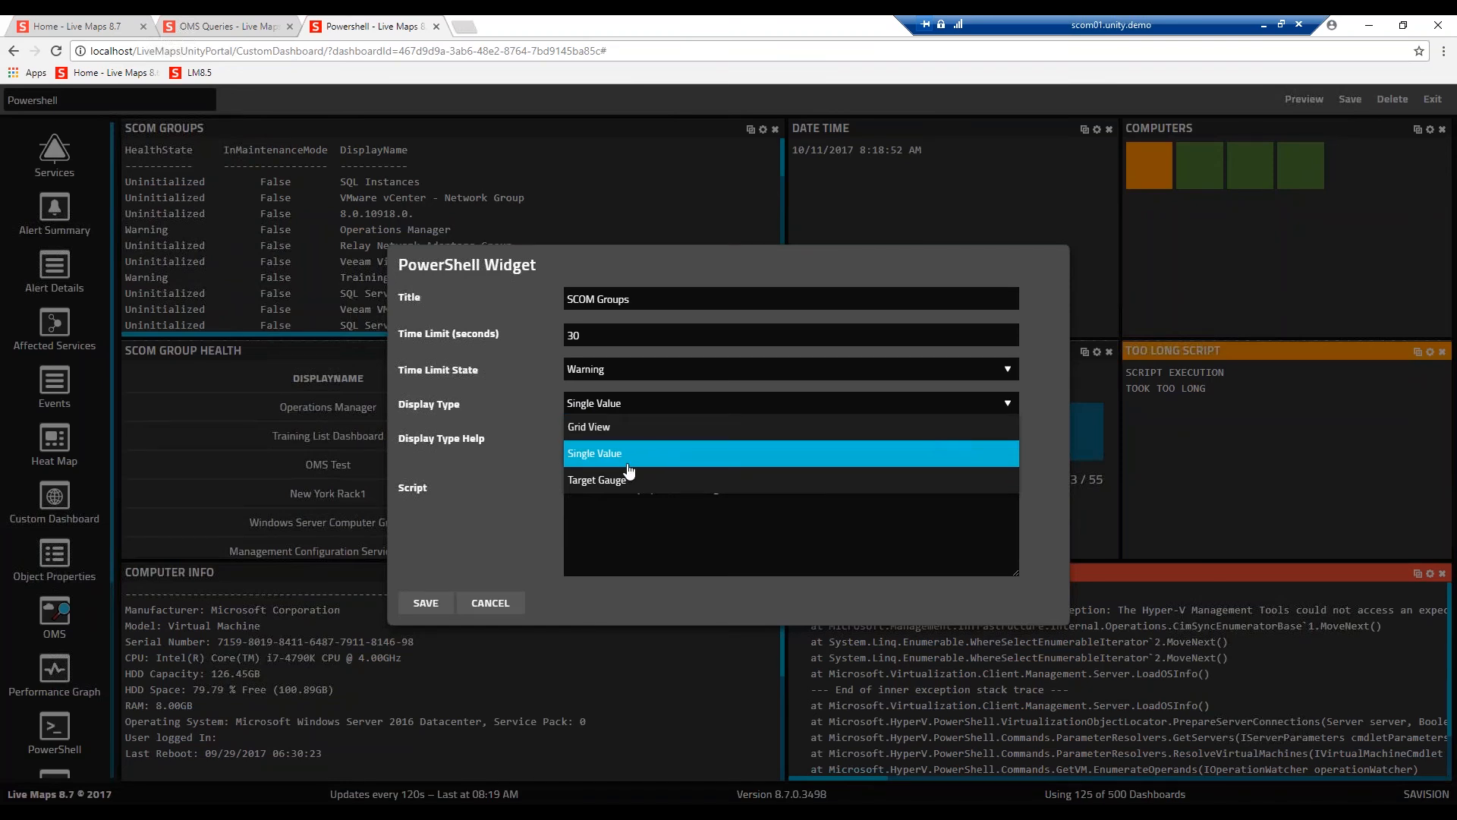
{"action": "left_click", "coordinate": [450, 540]}
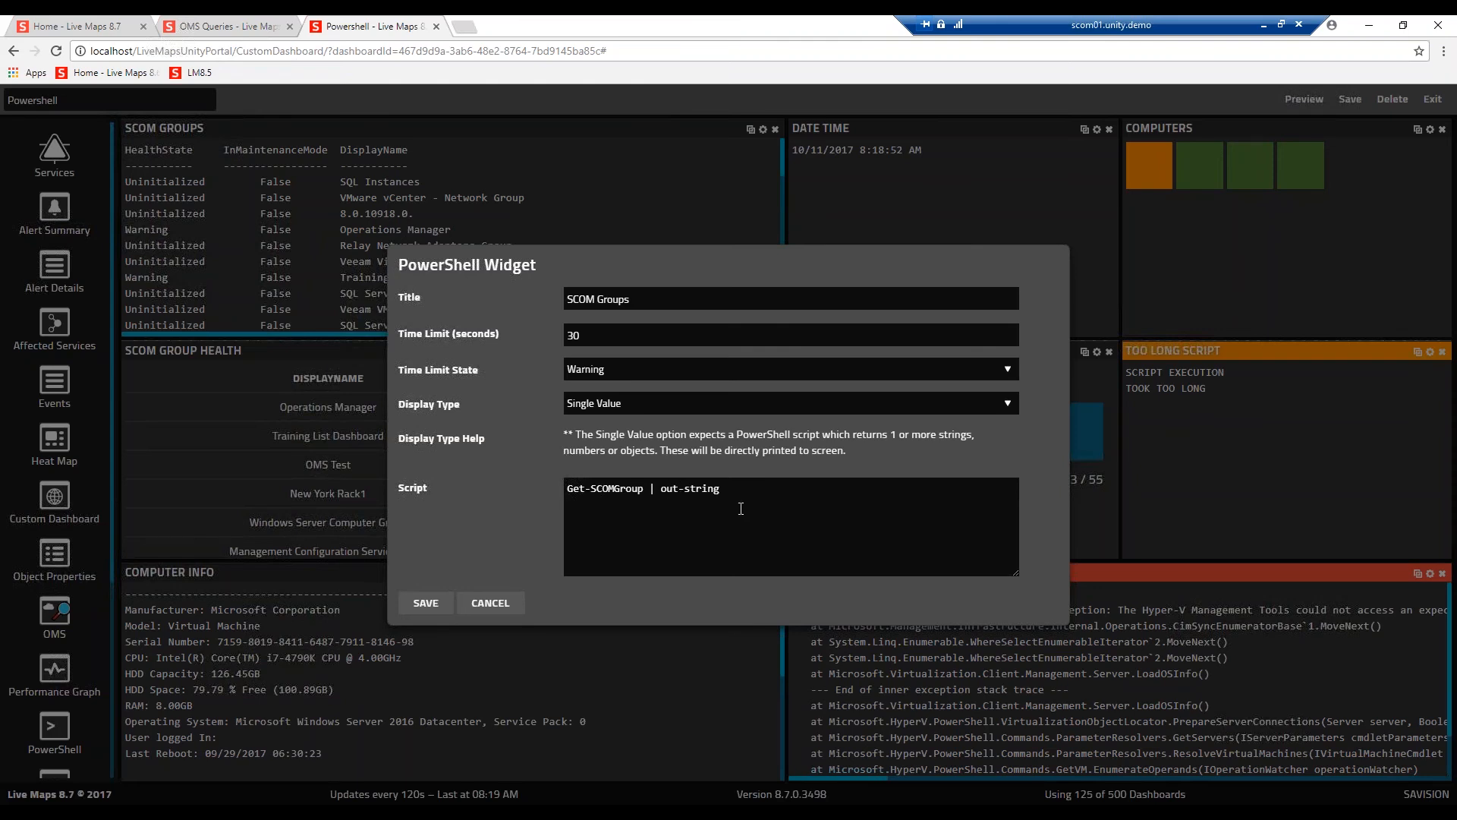
{"action": "left_click", "coordinate": [492, 602]}
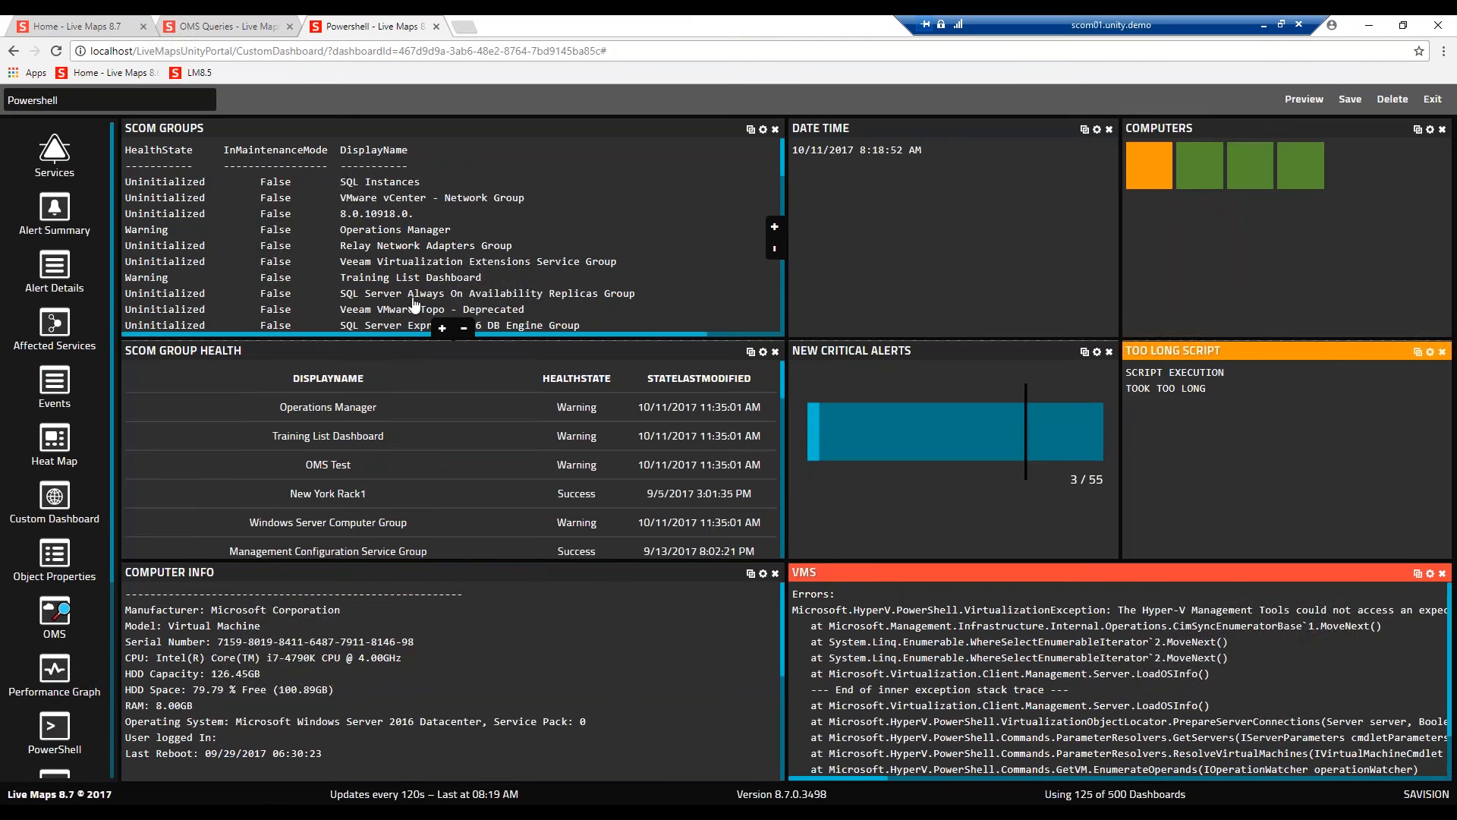
Step: Review the script settings of the SCOM Group Health and New Critical Alerts widgets without saving, and read further through the Computer Info output
{"action": "left_click", "coordinate": [763, 353]}
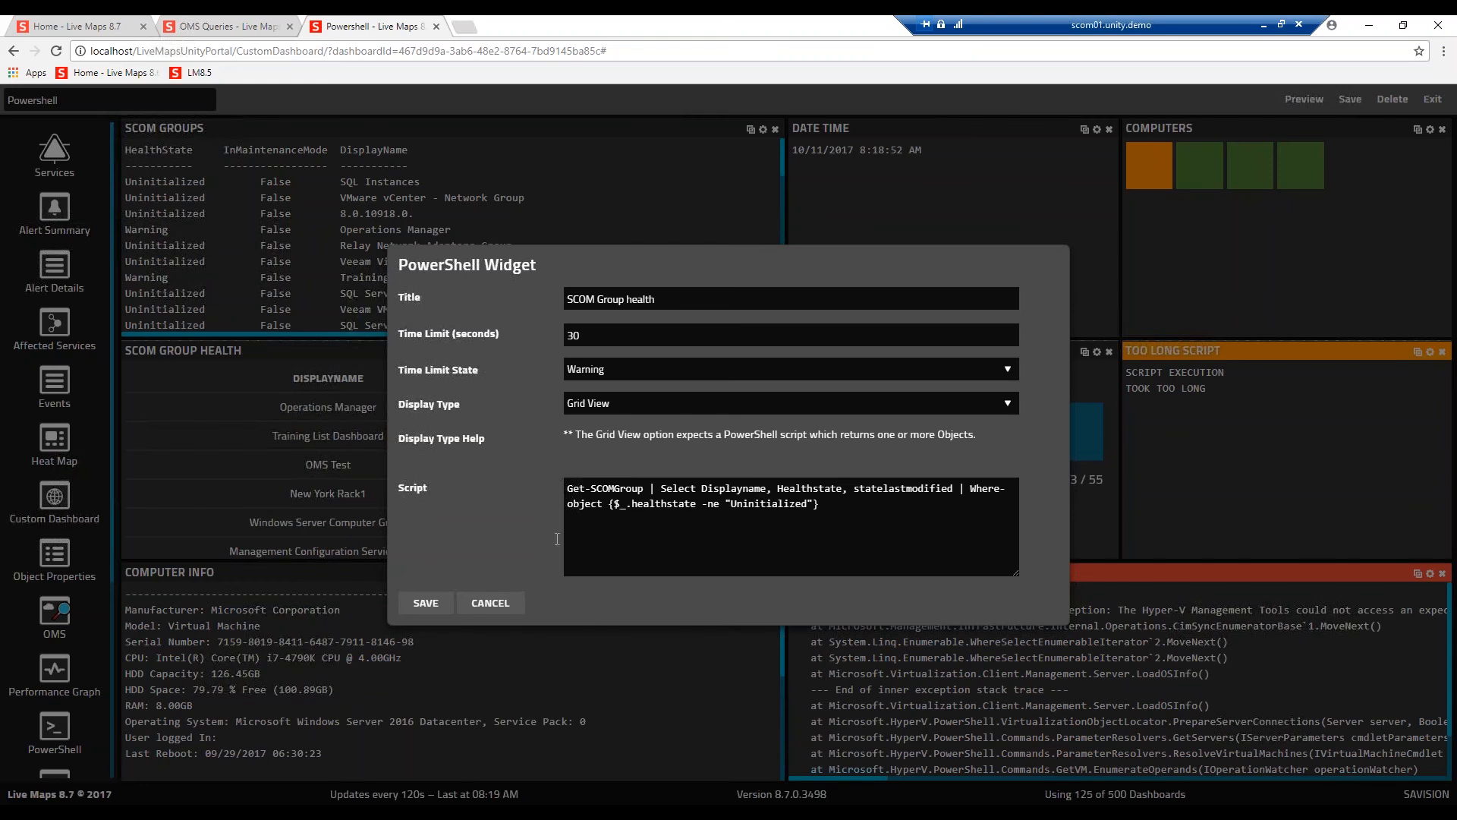
{"action": "left_click", "coordinate": [494, 604]}
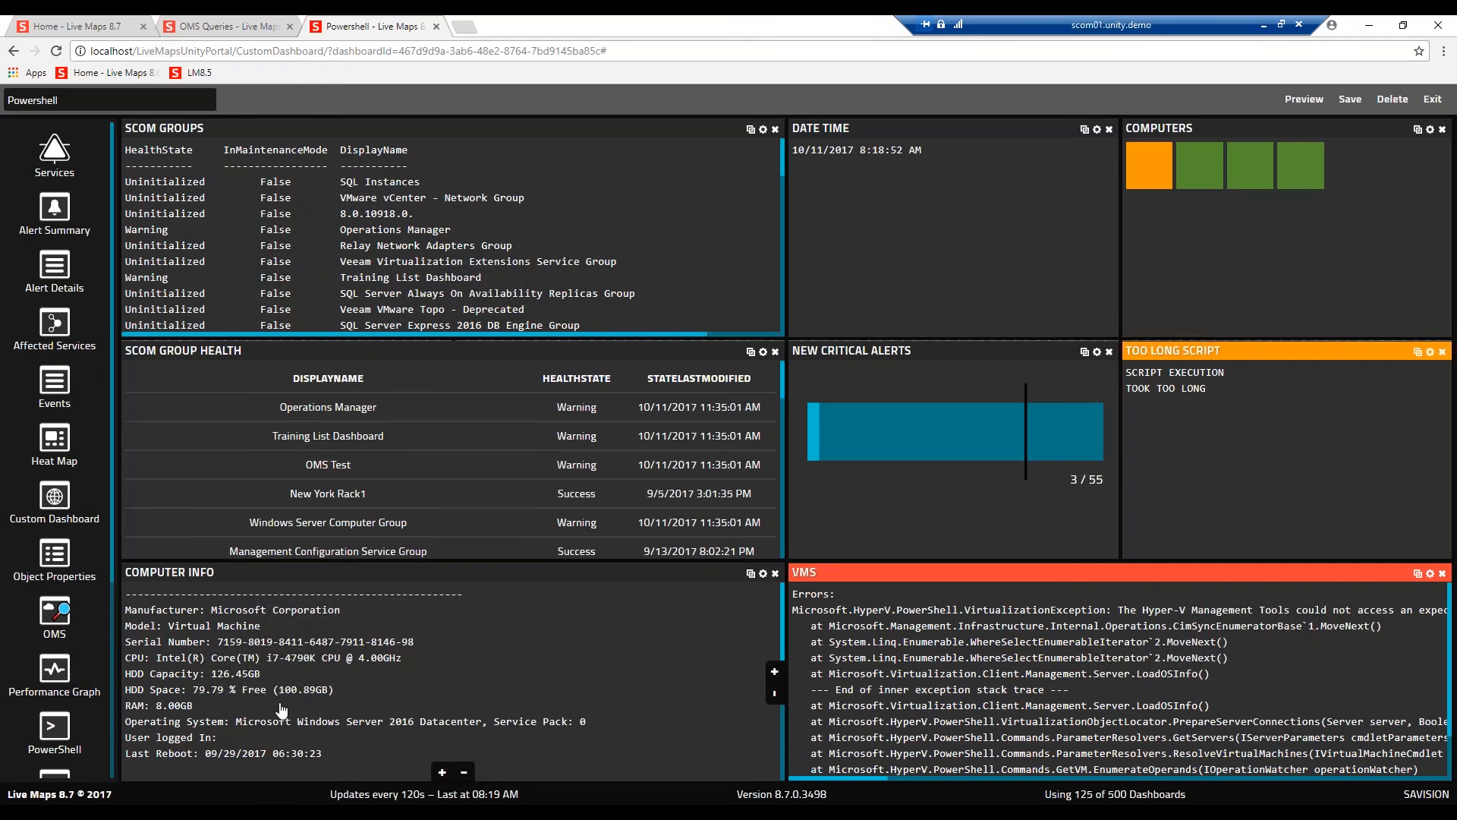
{"action": "scroll", "coordinate": [350, 680], "scroll_direction": "down", "scroll_amount": 3}
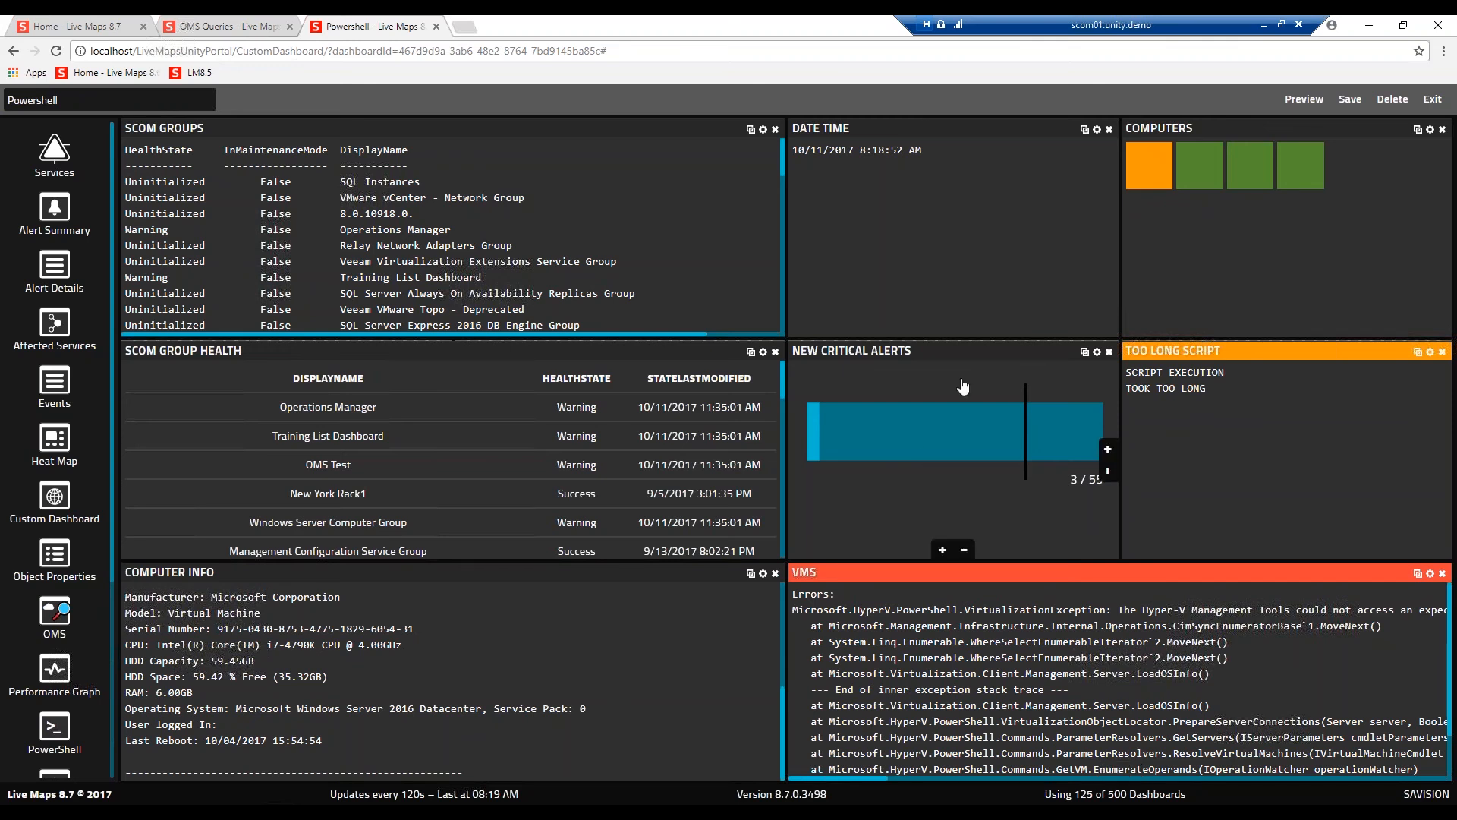
{"action": "left_click", "coordinate": [1096, 352]}
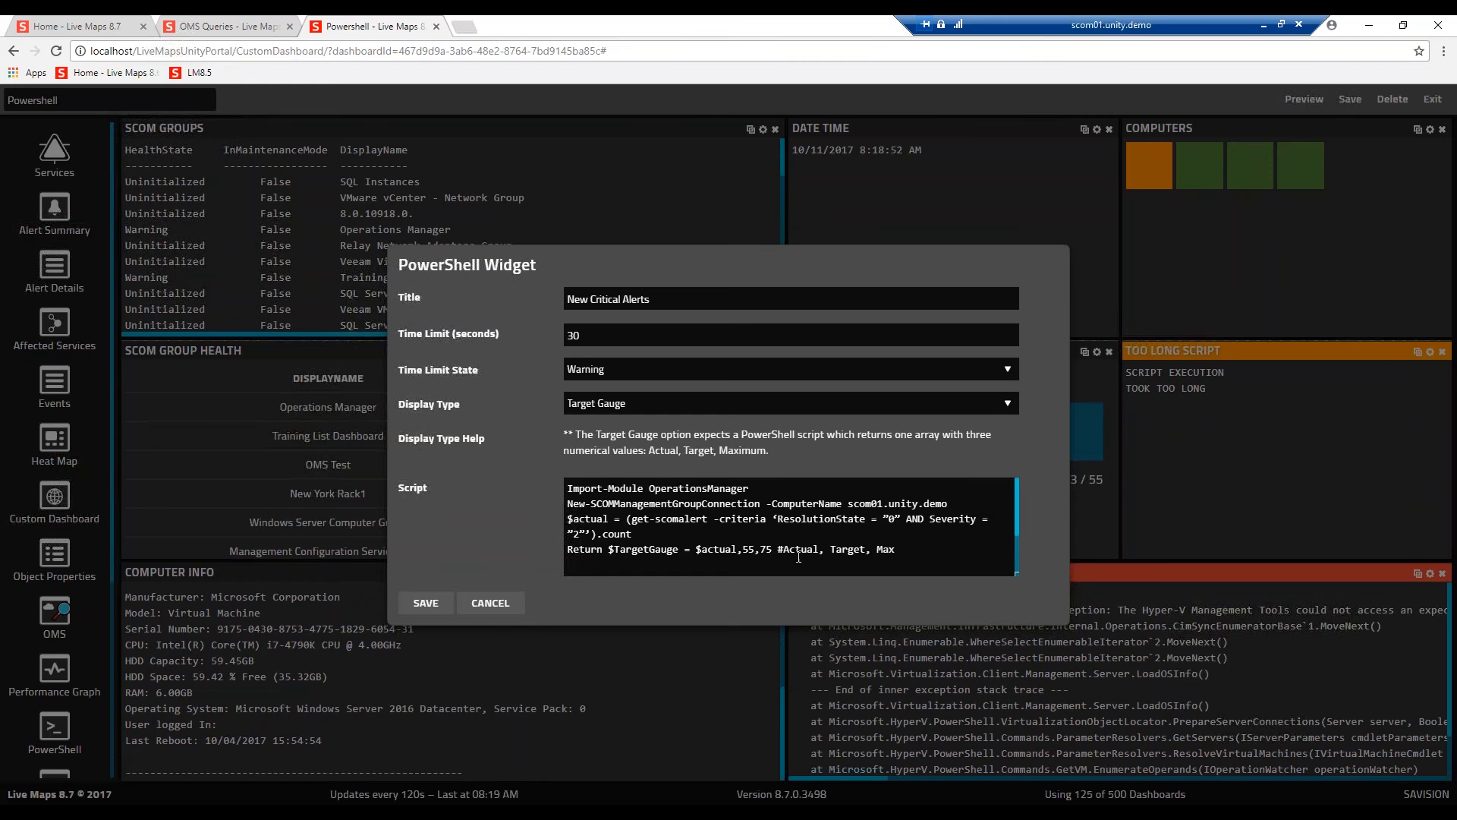
{"action": "left_click", "coordinate": [489, 603]}
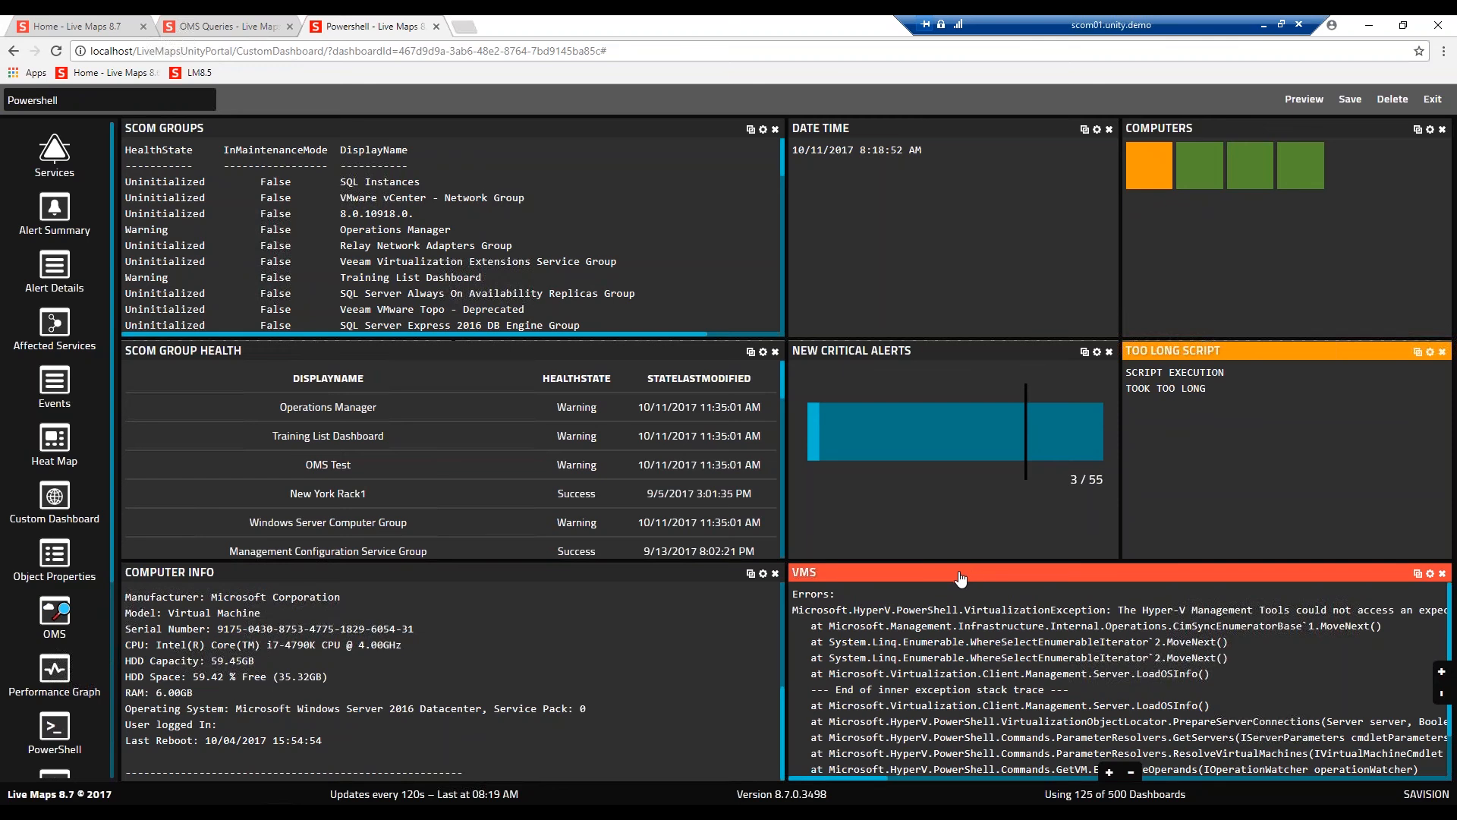
Step: Open the OMS Queries dashboard for editing and review the All widget's query settings and its wide result table without saving
{"action": "left_click", "coordinate": [235, 27]}
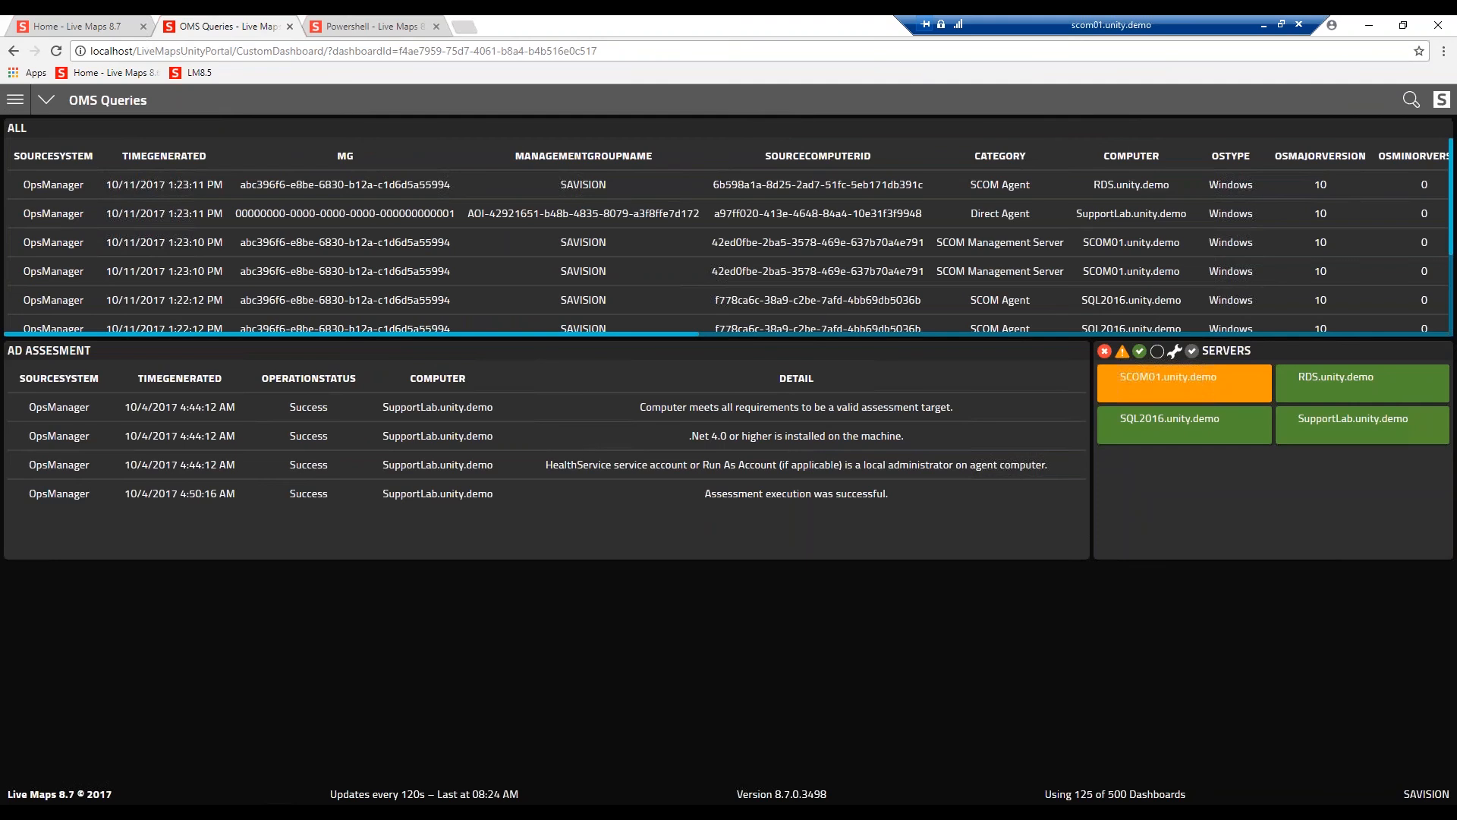
{"action": "left_click", "coordinate": [46, 97]}
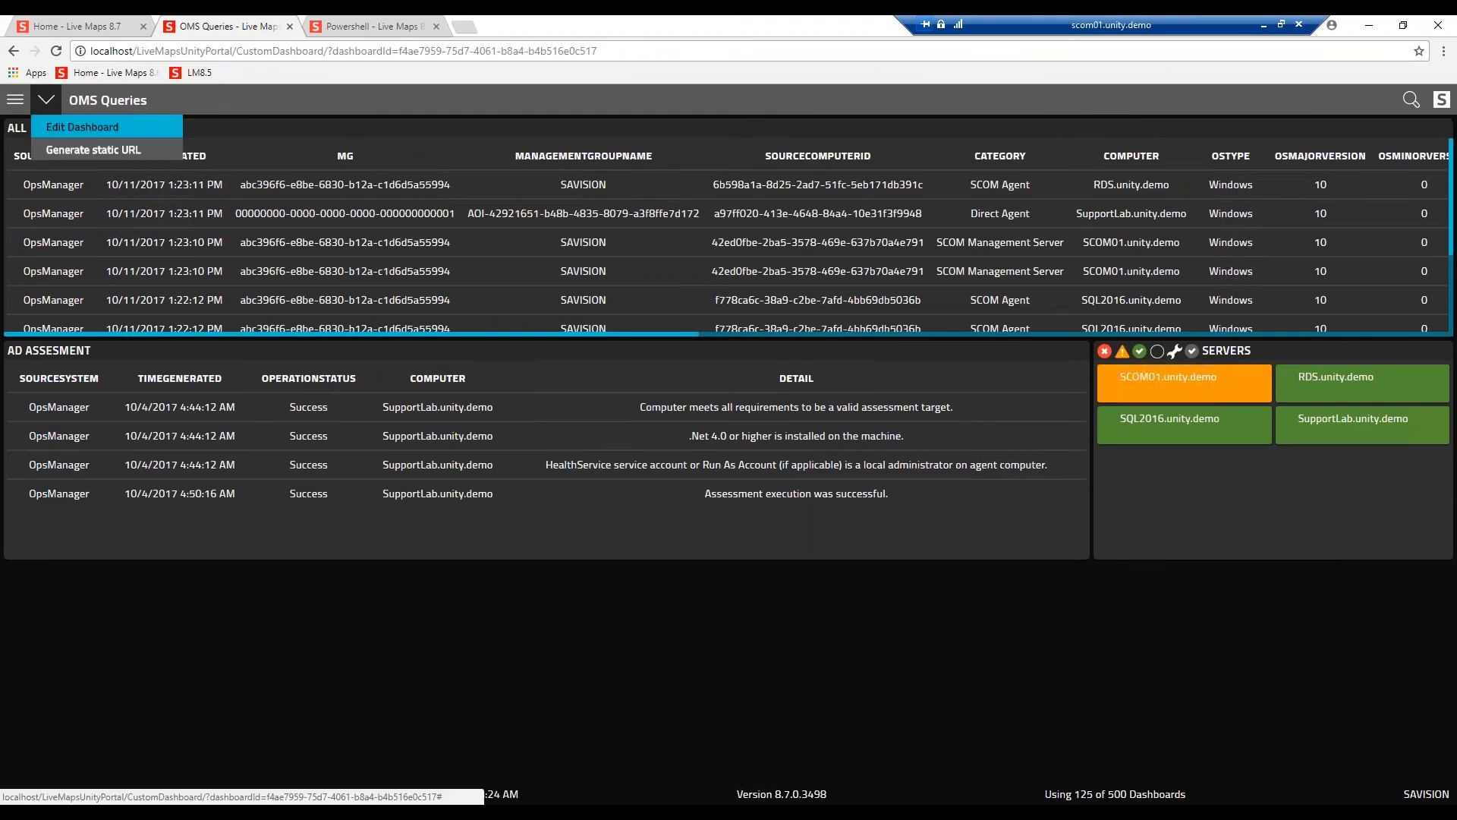
{"action": "left_click", "coordinate": [82, 127]}
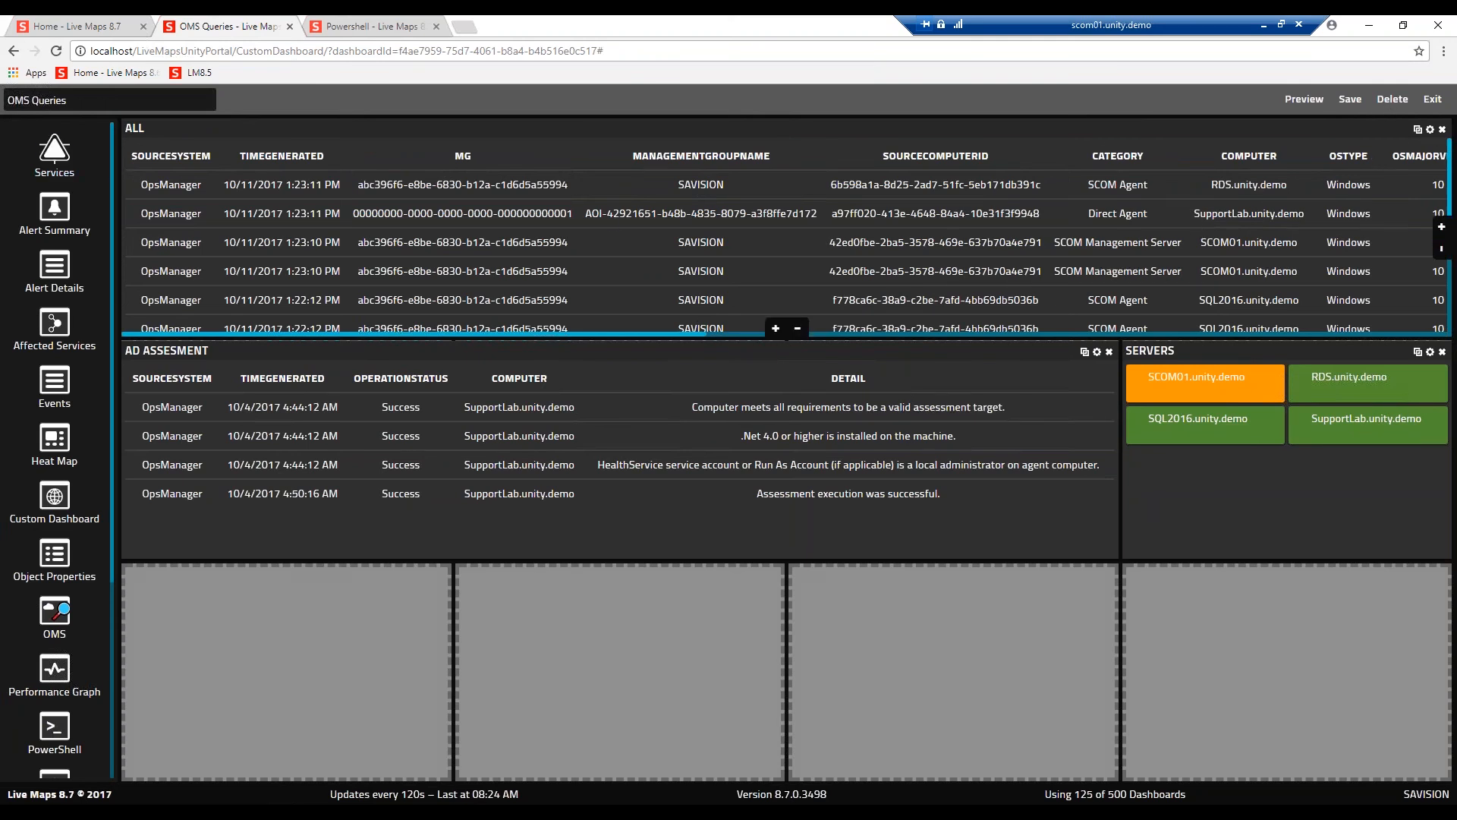
{"action": "left_click", "coordinate": [1430, 129]}
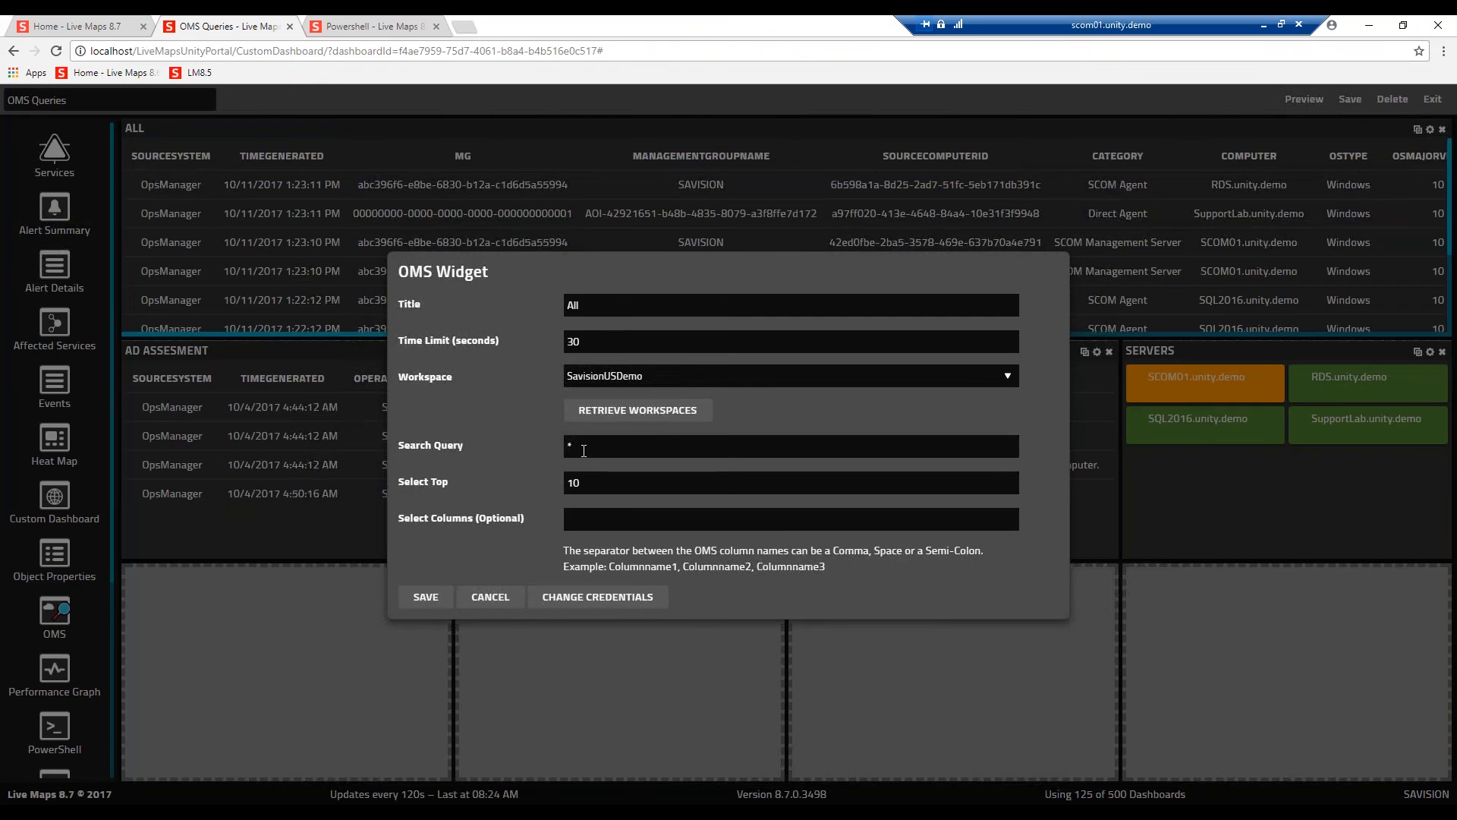
{"action": "left_click", "coordinate": [490, 597]}
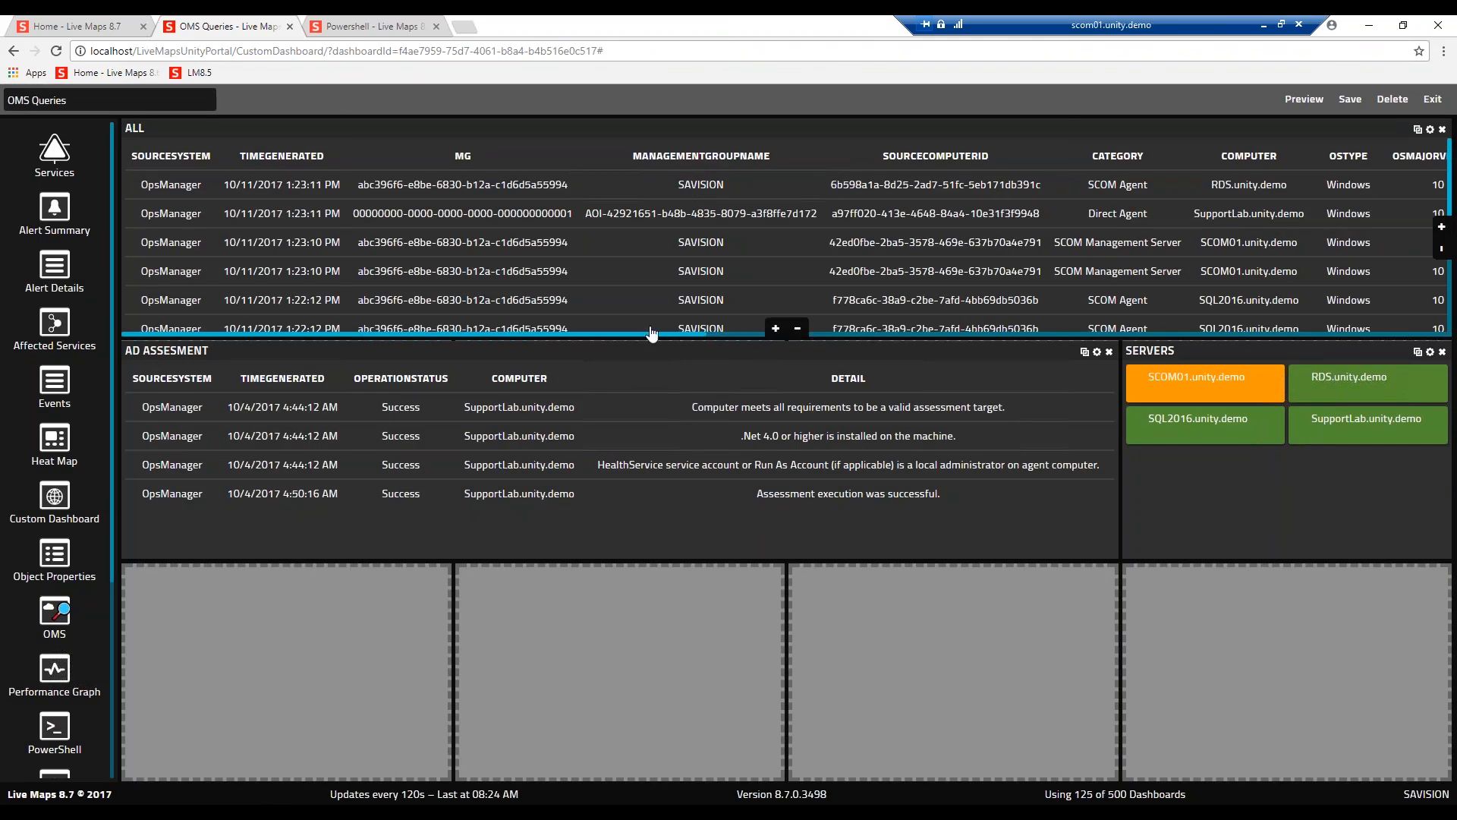
{"action": "left_click_drag", "start_coordinate": [535, 334], "coordinate": [455, 350]}
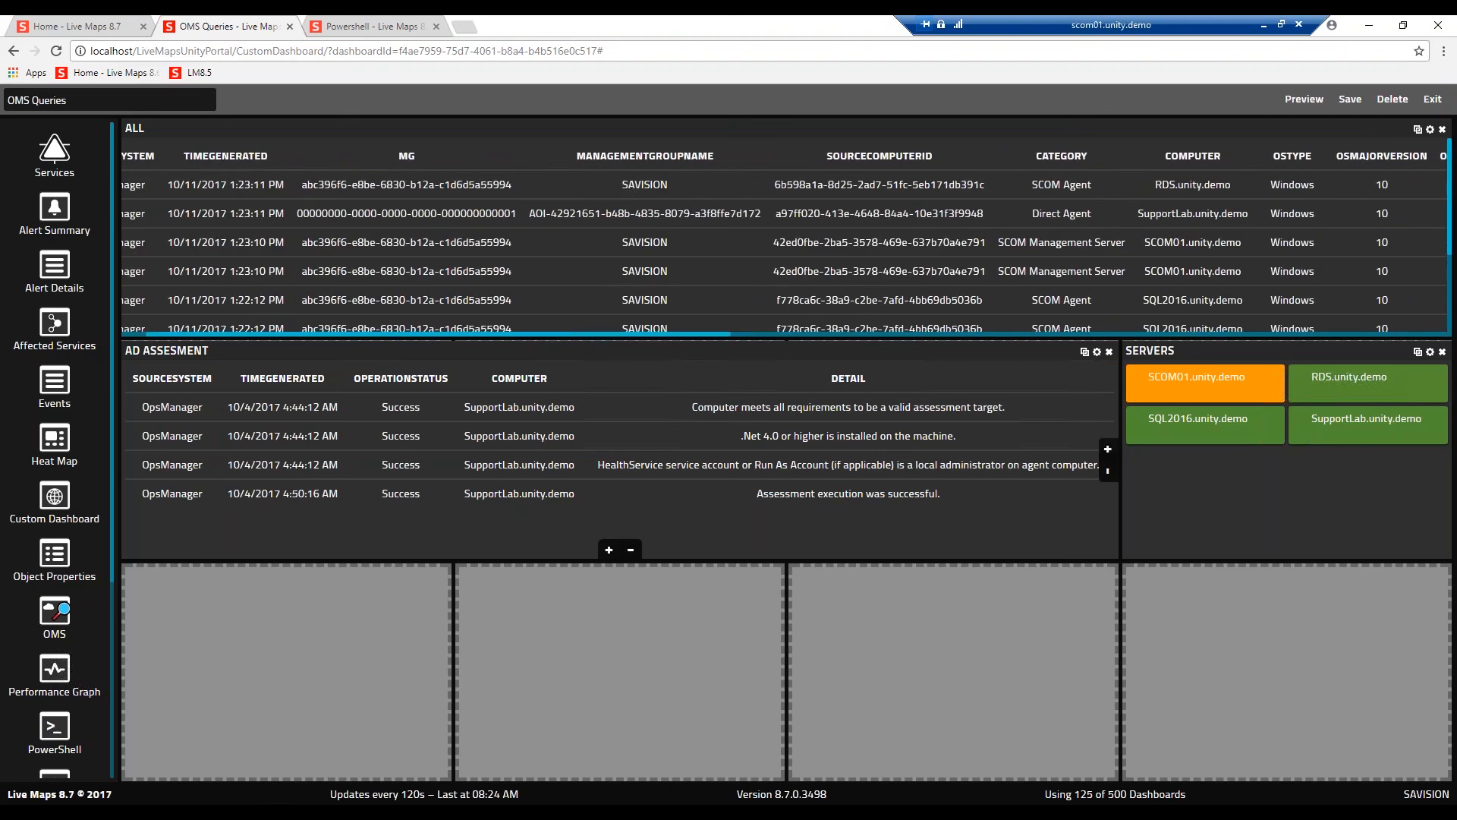
Step: Review the AD Assesment widget's query and columns without saving, and start adding an OMS widget below it but cancel at the login
{"action": "left_click", "coordinate": [1097, 352]}
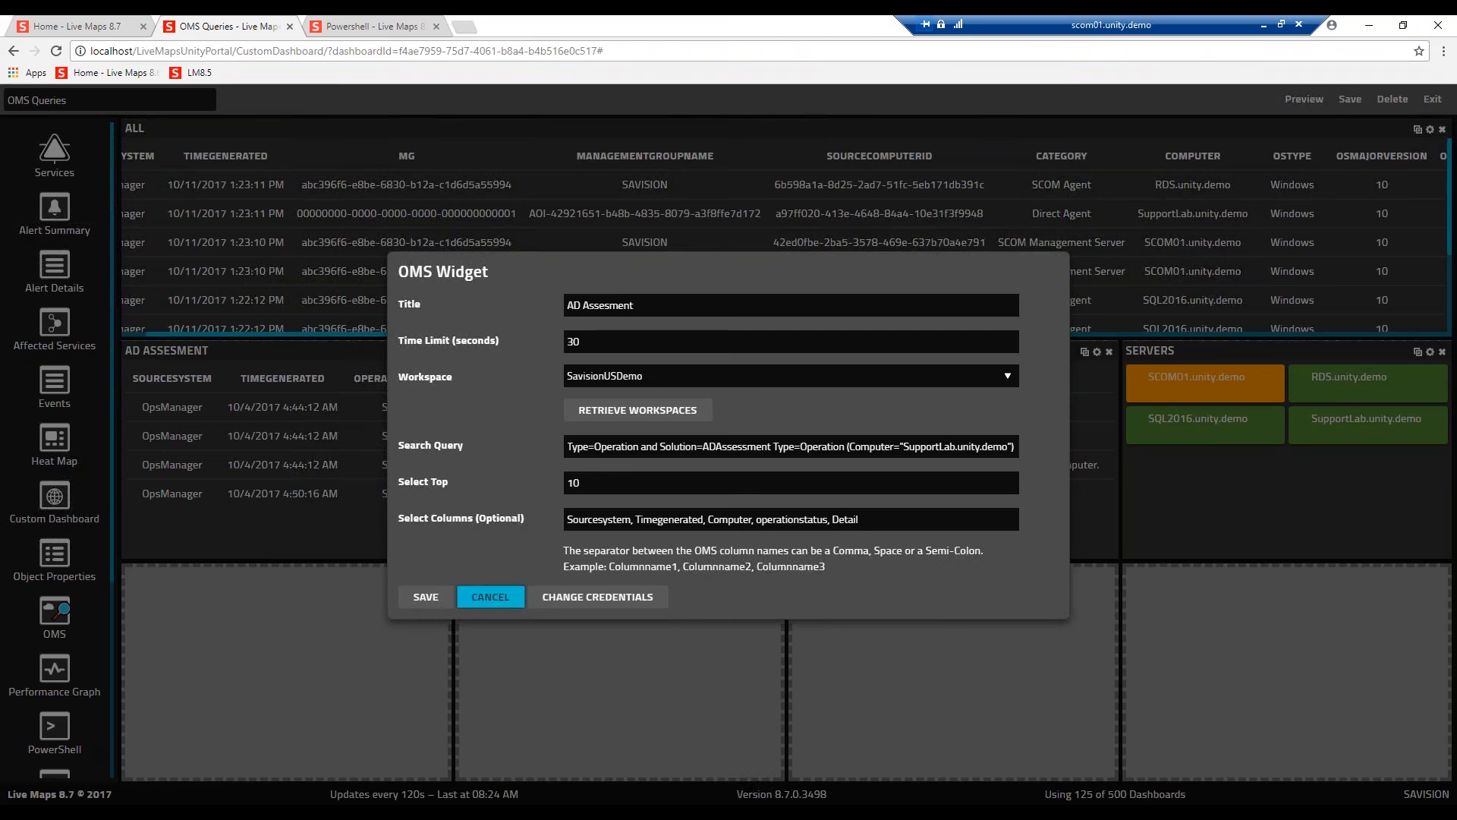
{"action": "left_click", "coordinate": [486, 599]}
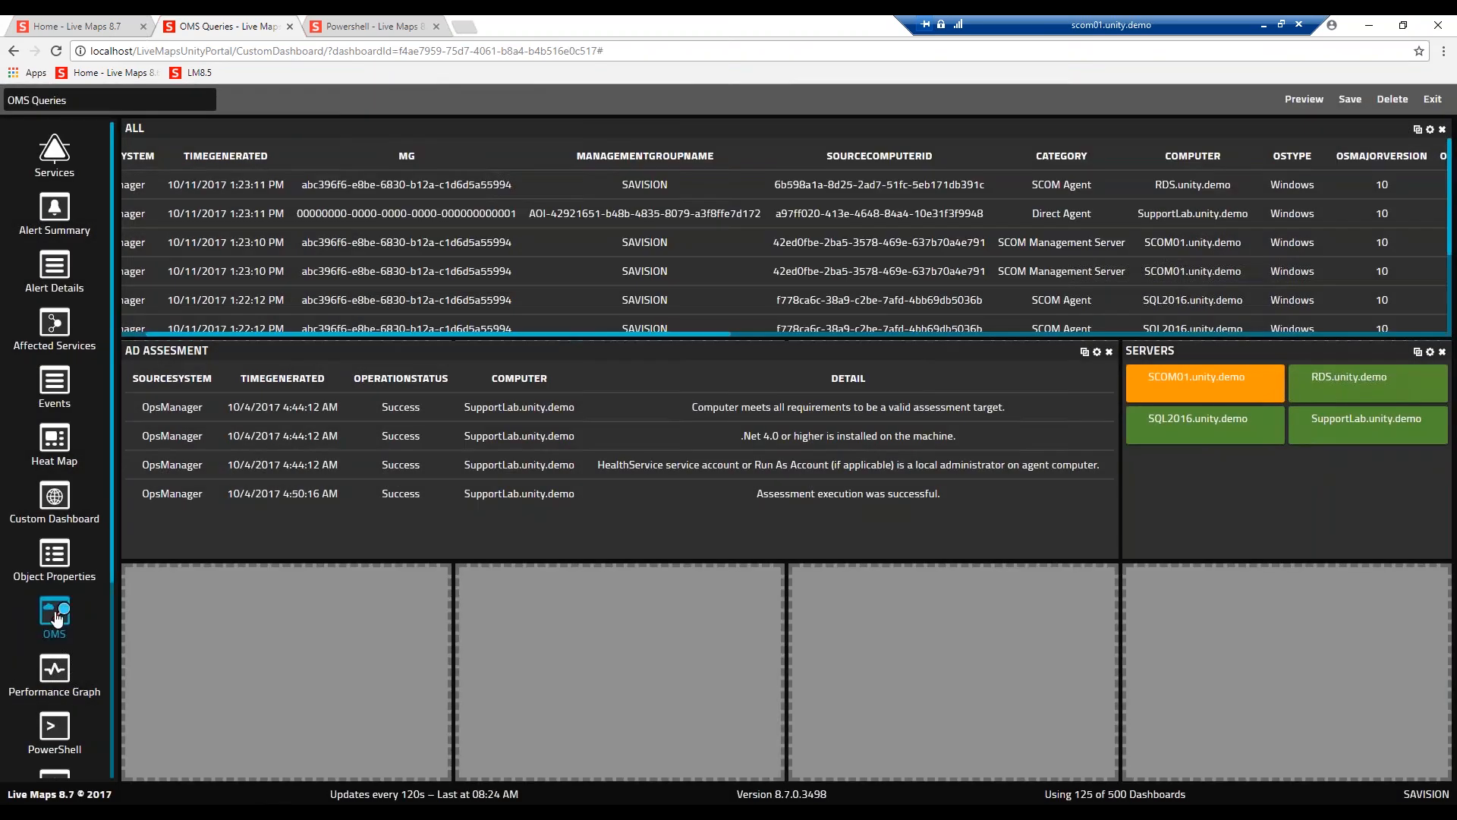
{"action": "left_click_drag", "start_coordinate": [55, 615], "coordinate": [185, 626]}
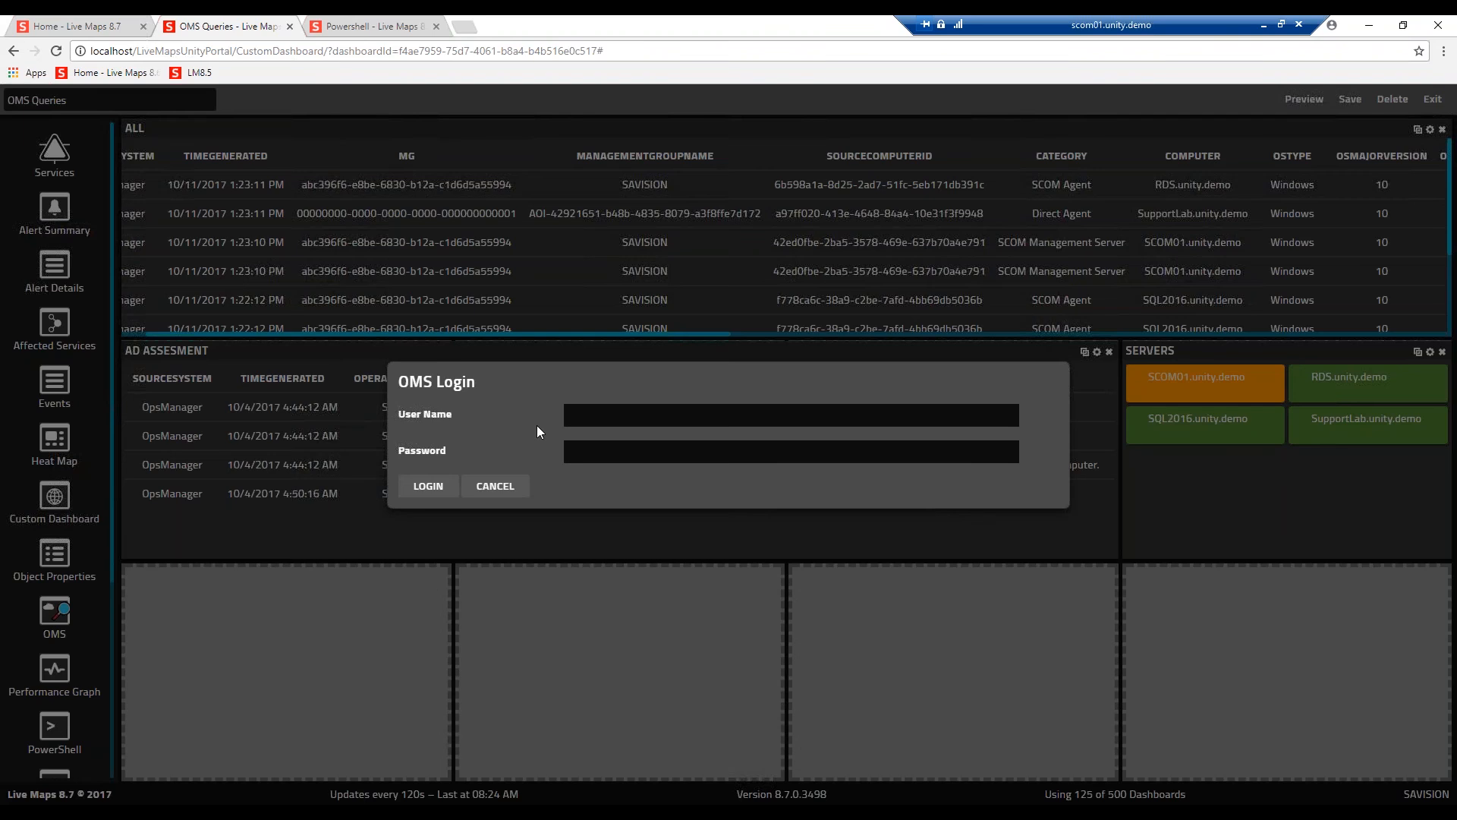
{"action": "left_click", "coordinate": [495, 486]}
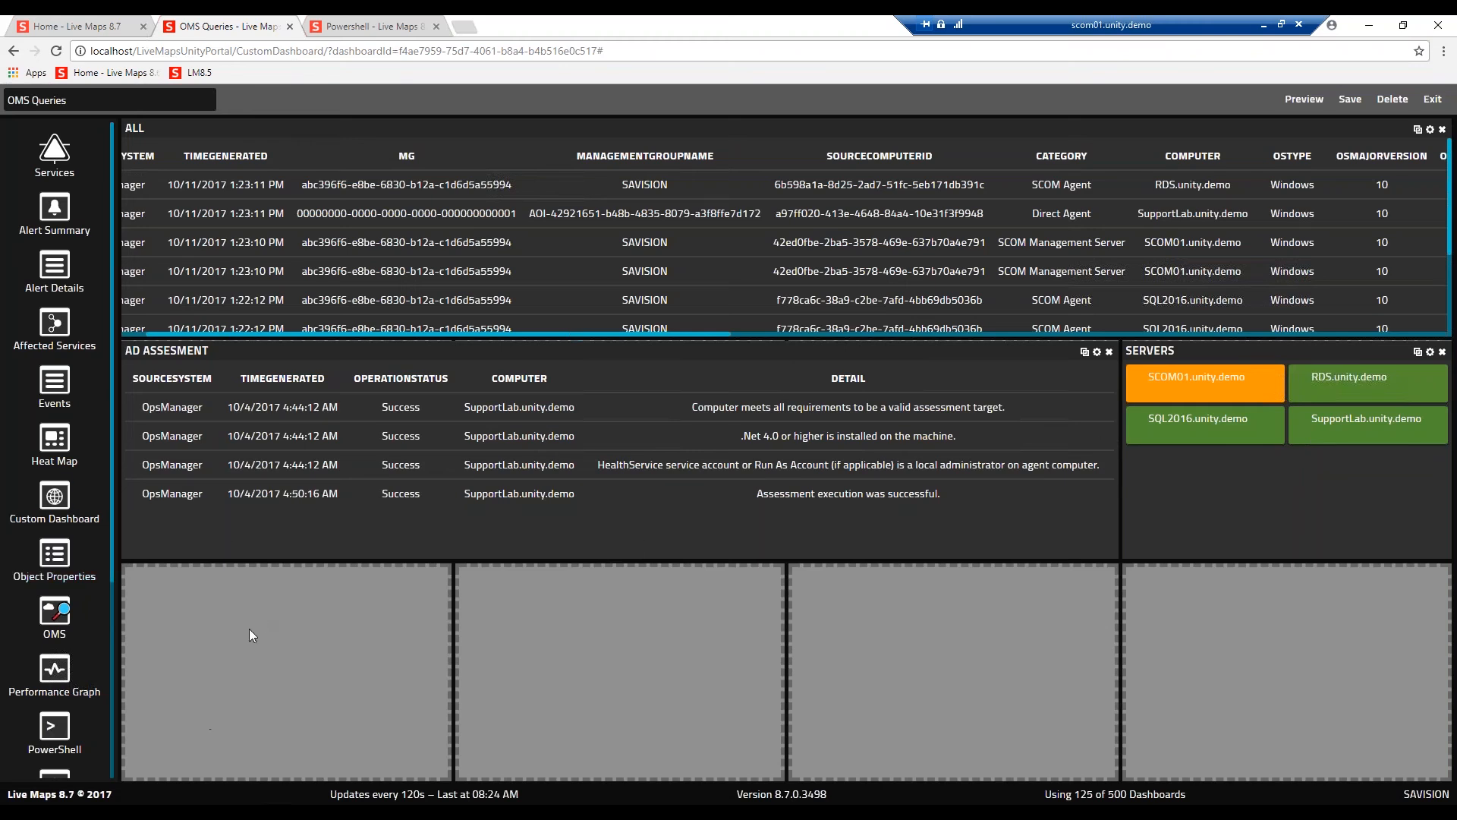
Step: Return to the Live Maps home page and open the Services Overview
{"action": "left_click", "coordinate": [65, 30]}
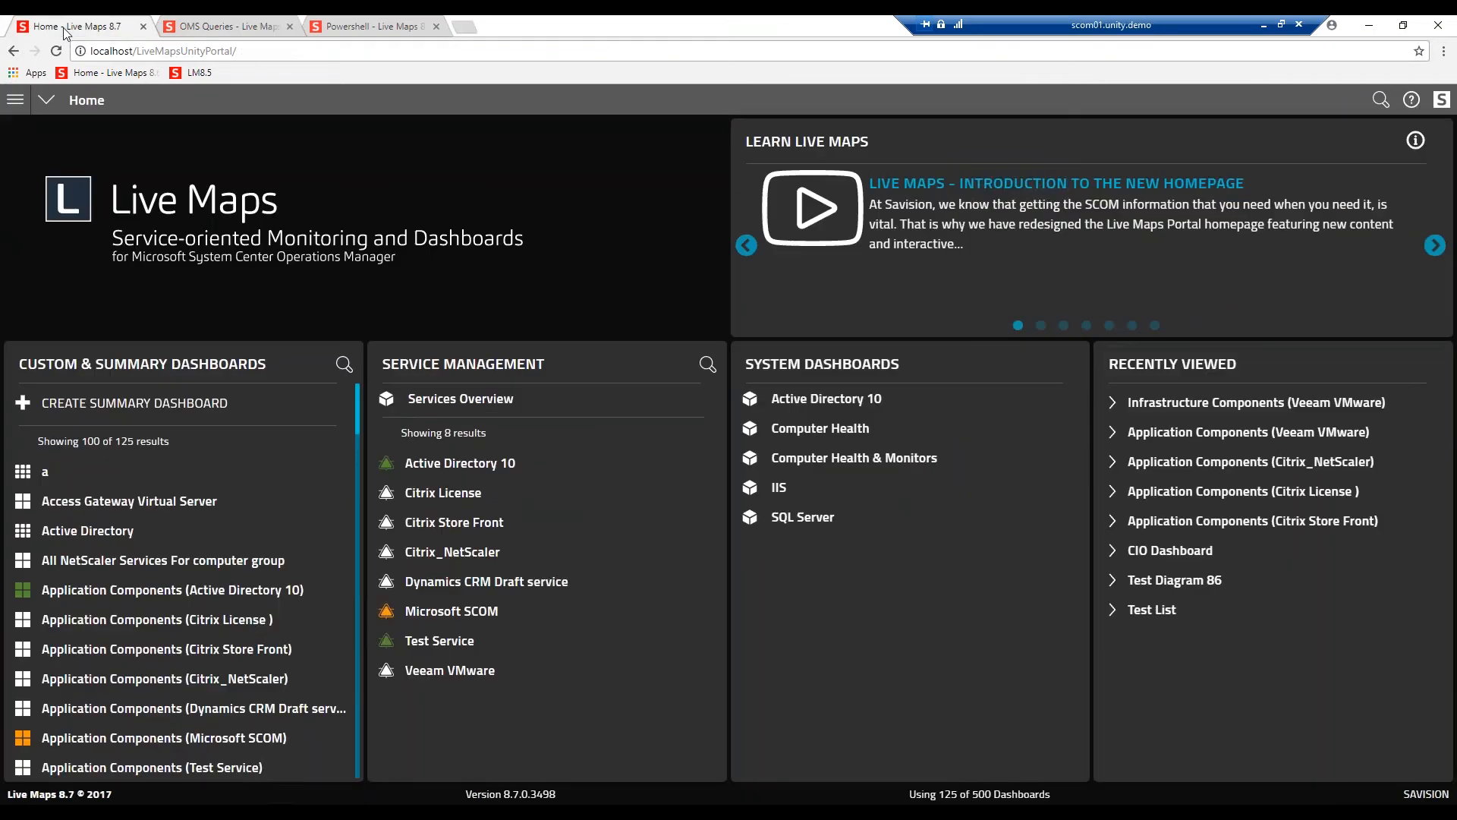
{"action": "left_click", "coordinate": [525, 400]}
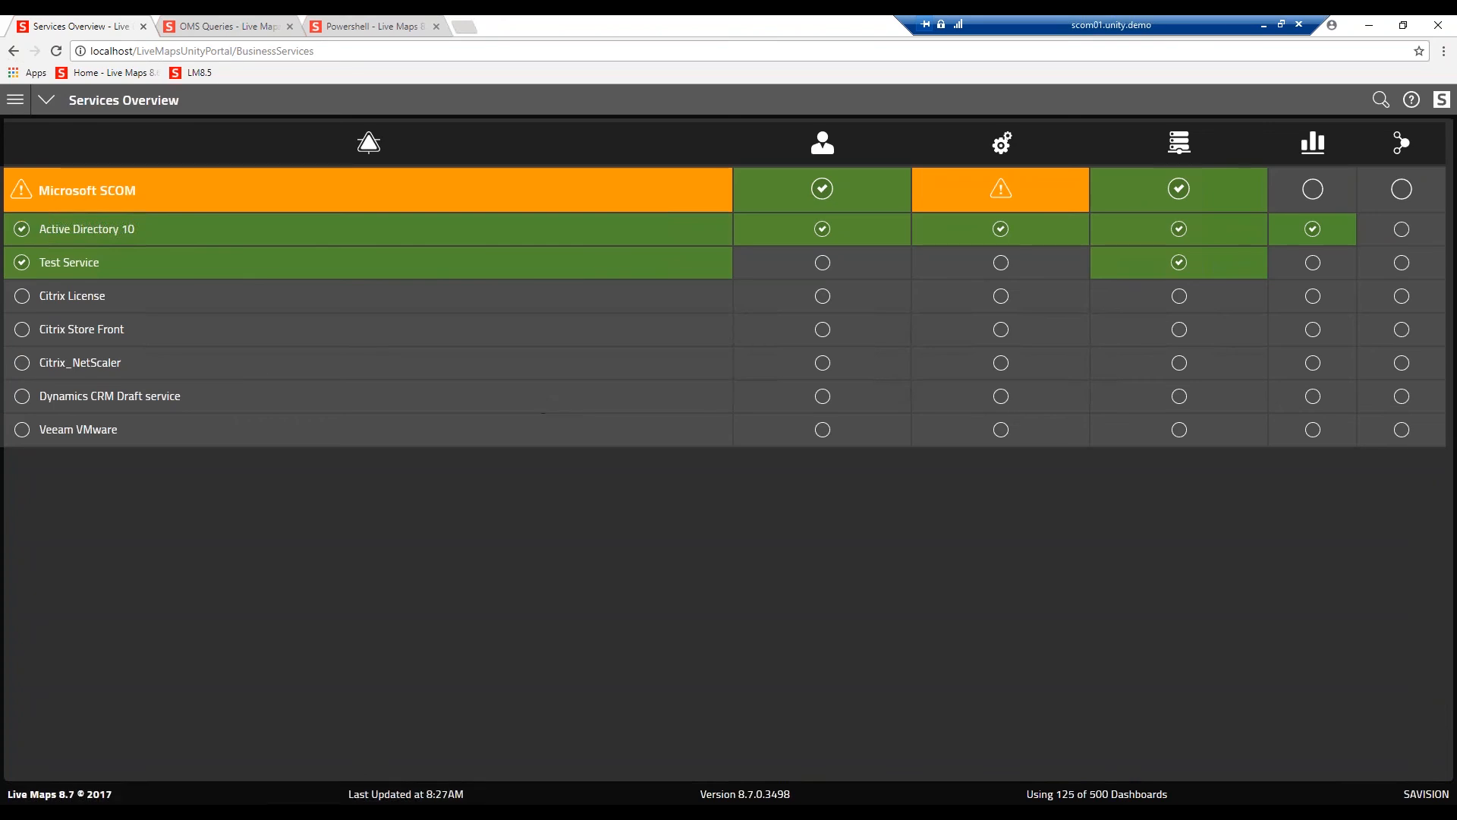
Step: Switch to Live Maps for Operations Manager, browse the importable services in the Discover Service Wizard, and cancel the wizard
{"action": "left_click", "coordinate": [455, 815]}
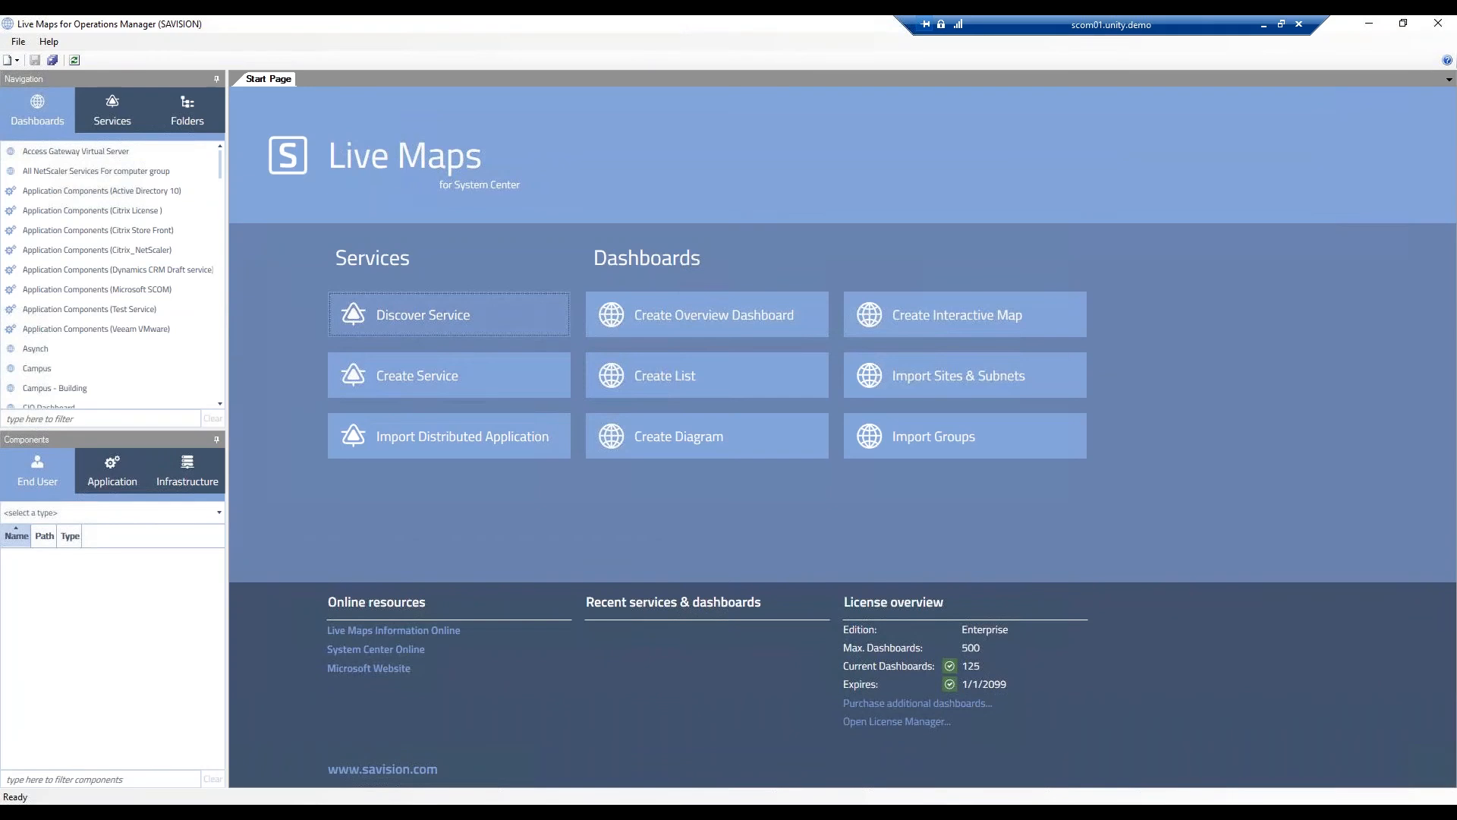
{"action": "left_click", "coordinate": [448, 315]}
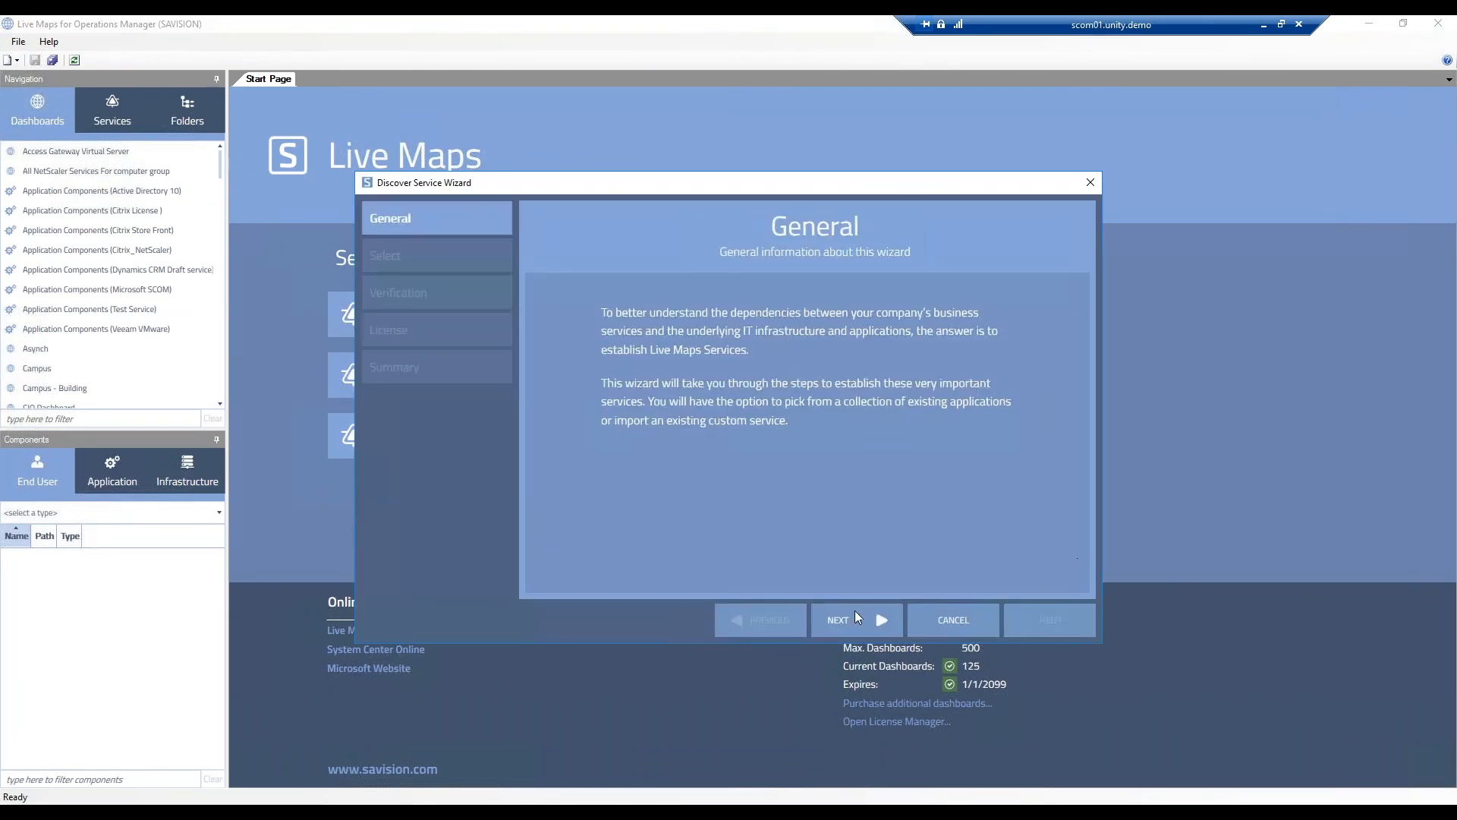
{"action": "left_click", "coordinate": [858, 633]}
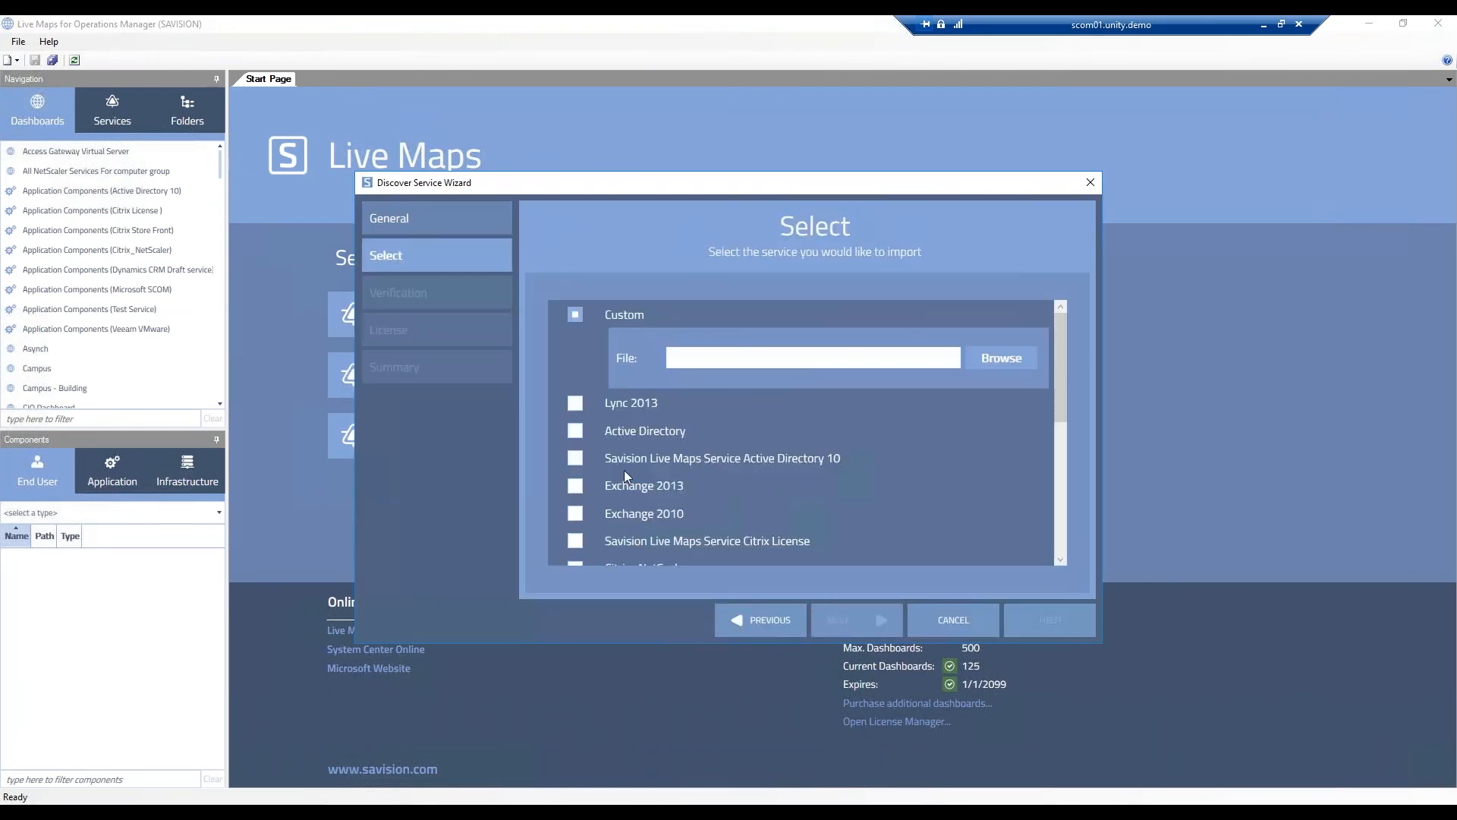
{"action": "scroll", "coordinate": [709, 472], "scroll_direction": "down", "scroll_amount": 3}
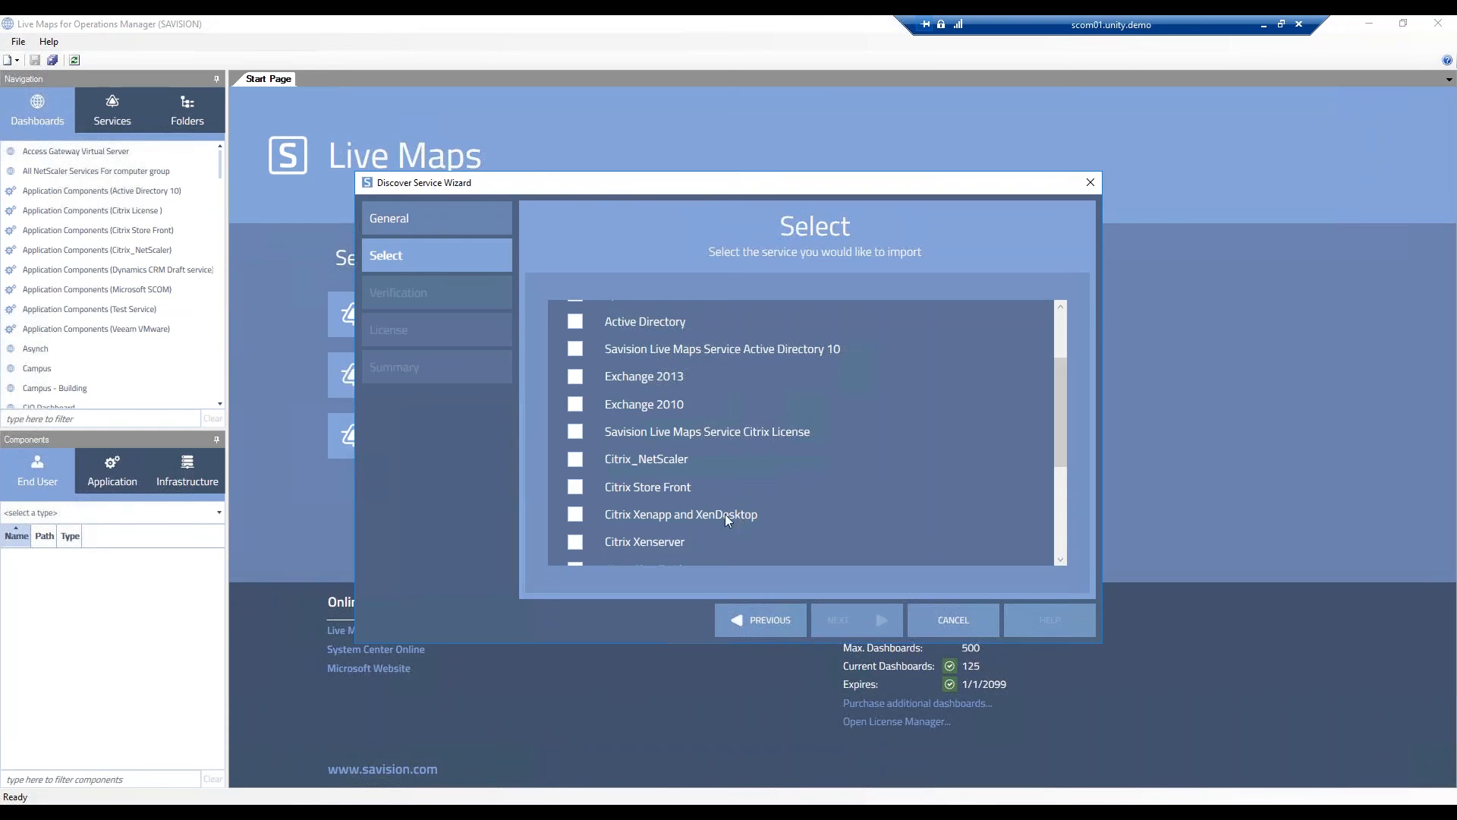
{"action": "scroll", "coordinate": [723, 461], "scroll_direction": "down", "scroll_amount": 3}
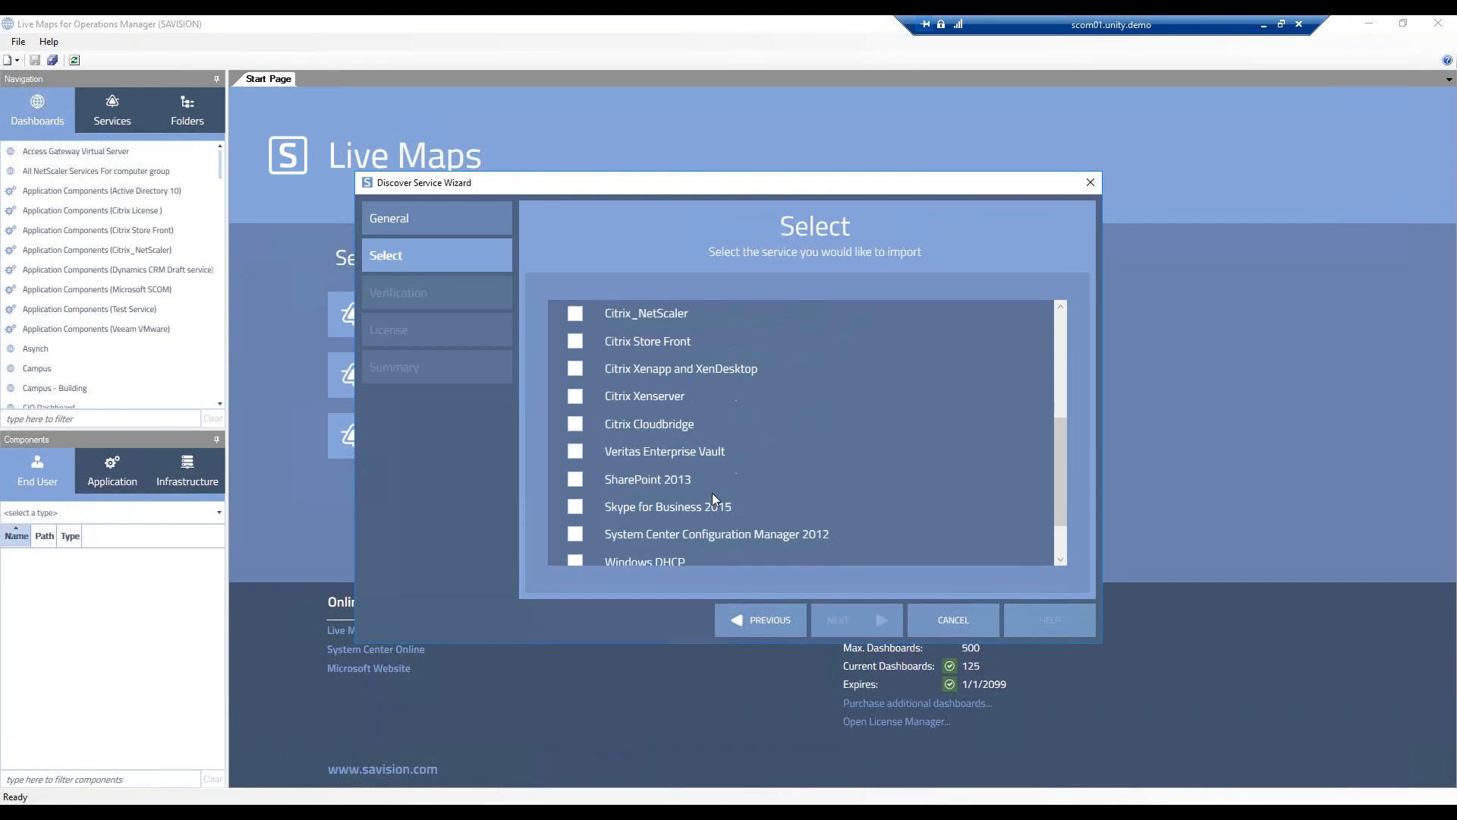
{"action": "scroll", "coordinate": [734, 517], "scroll_direction": "down", "scroll_amount": 1}
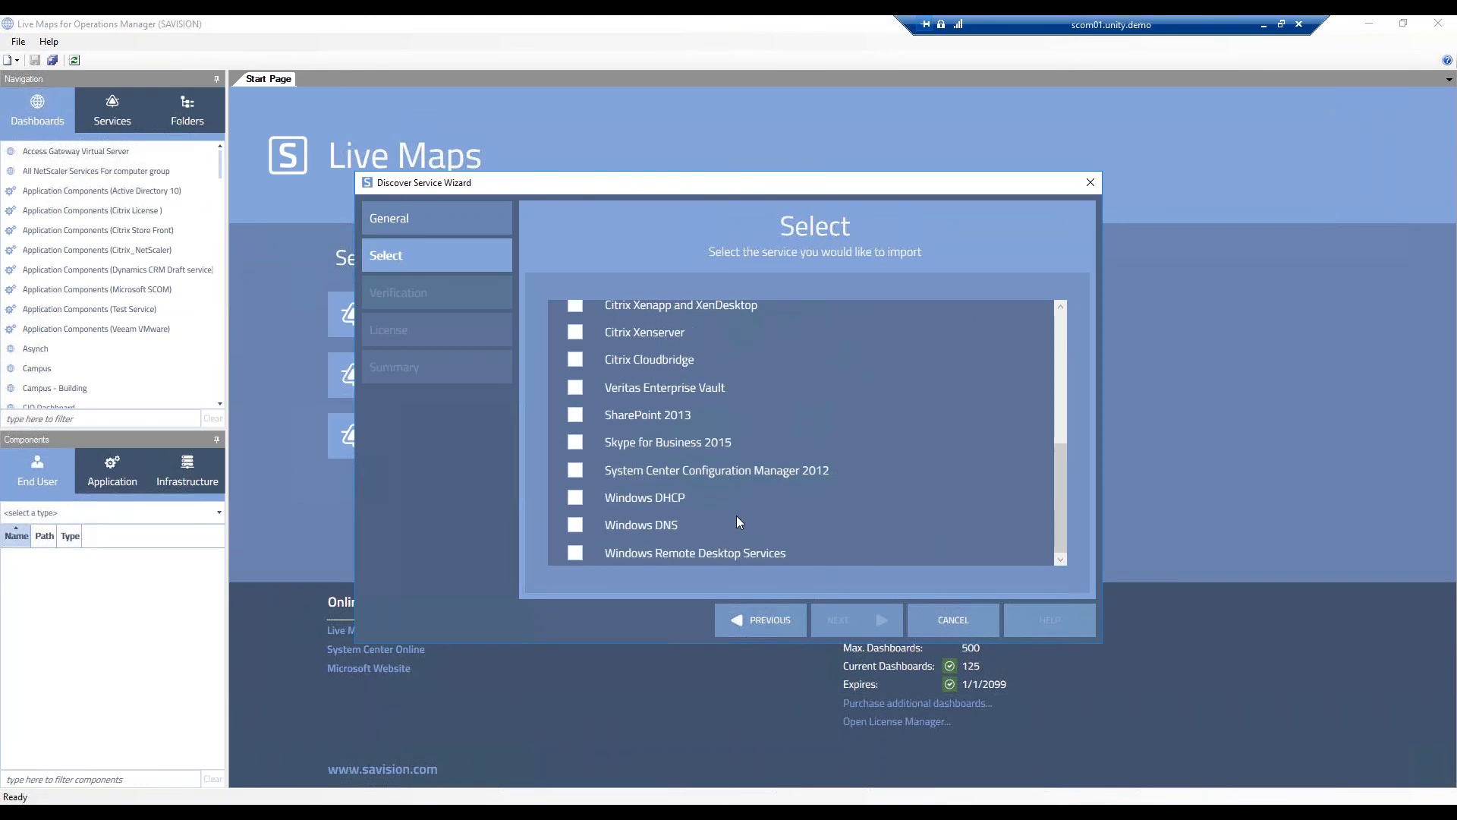
{"action": "left_click", "coordinate": [950, 620]}
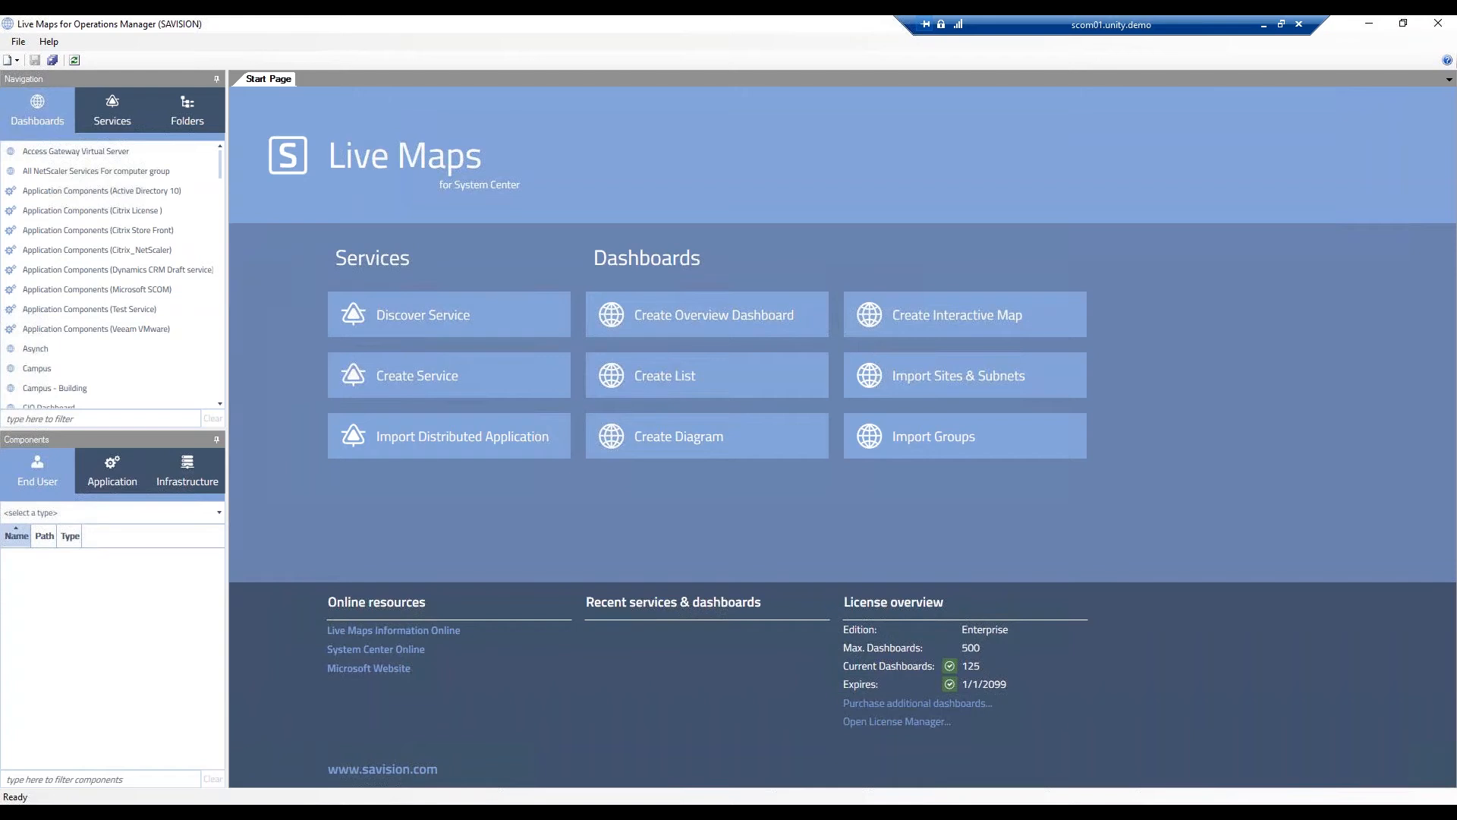
Step: Switch back to the Services Overview in the browser and open the infrastructure view of the Veeam VMware service
{"action": "key", "text": "alt+Tab"}
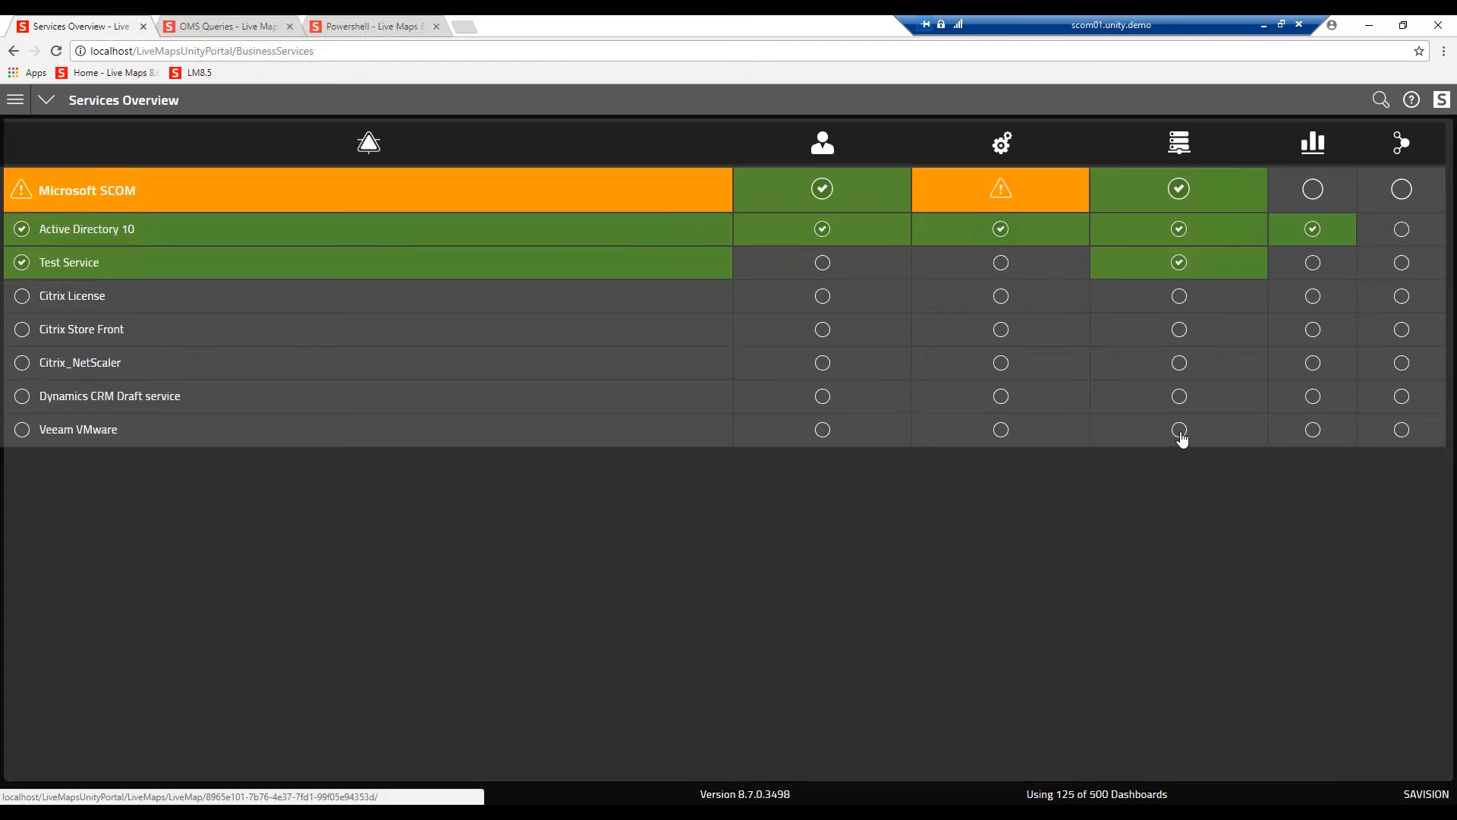
{"action": "left_click", "coordinate": [1147, 439]}
{"action": "left_click", "coordinate": [1180, 431]}
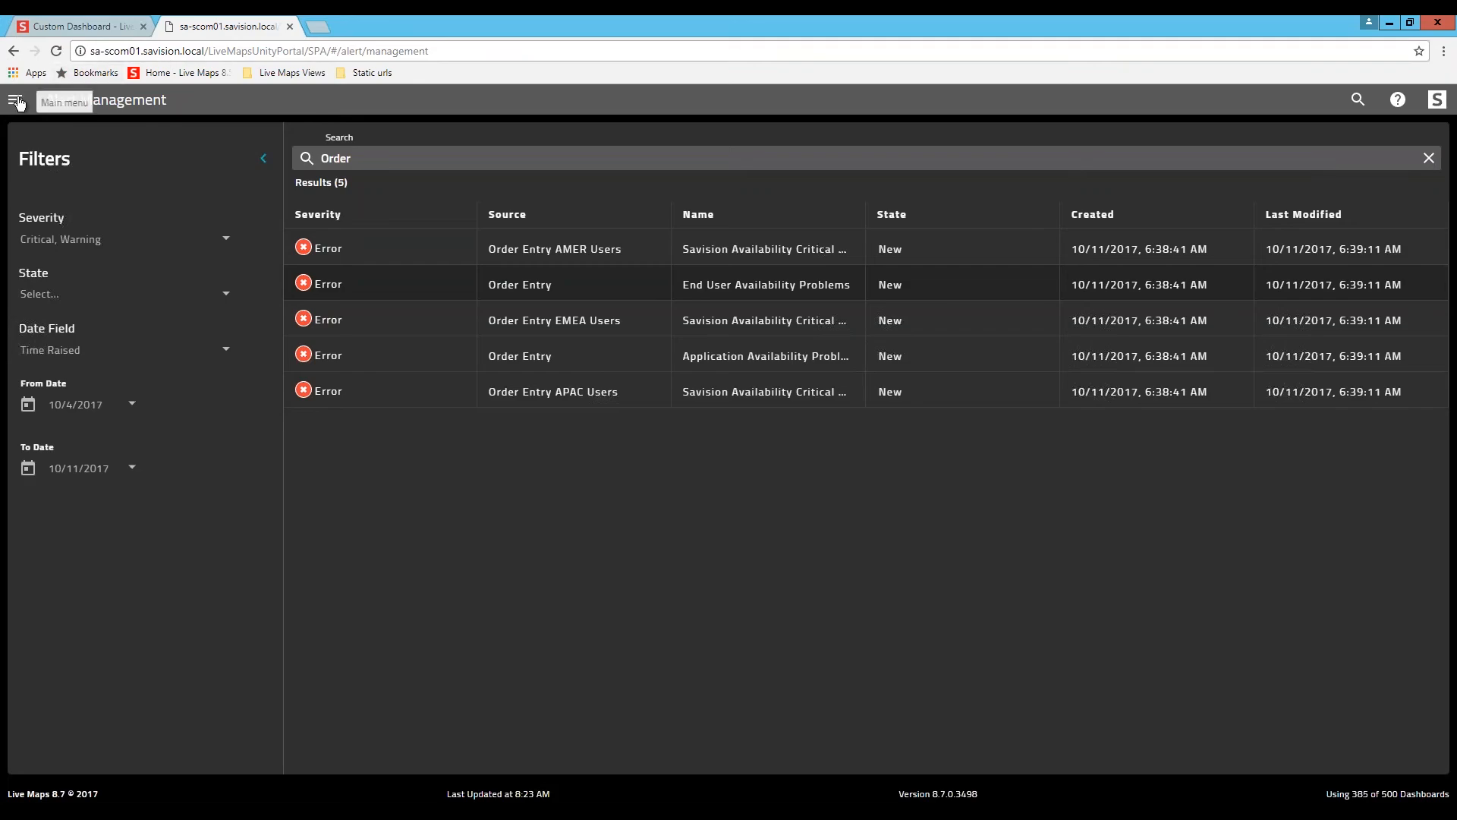
Step: Leave the Alert Management page and switch to the already open Custom Dashboard page
{"action": "left_click", "coordinate": [17, 100]}
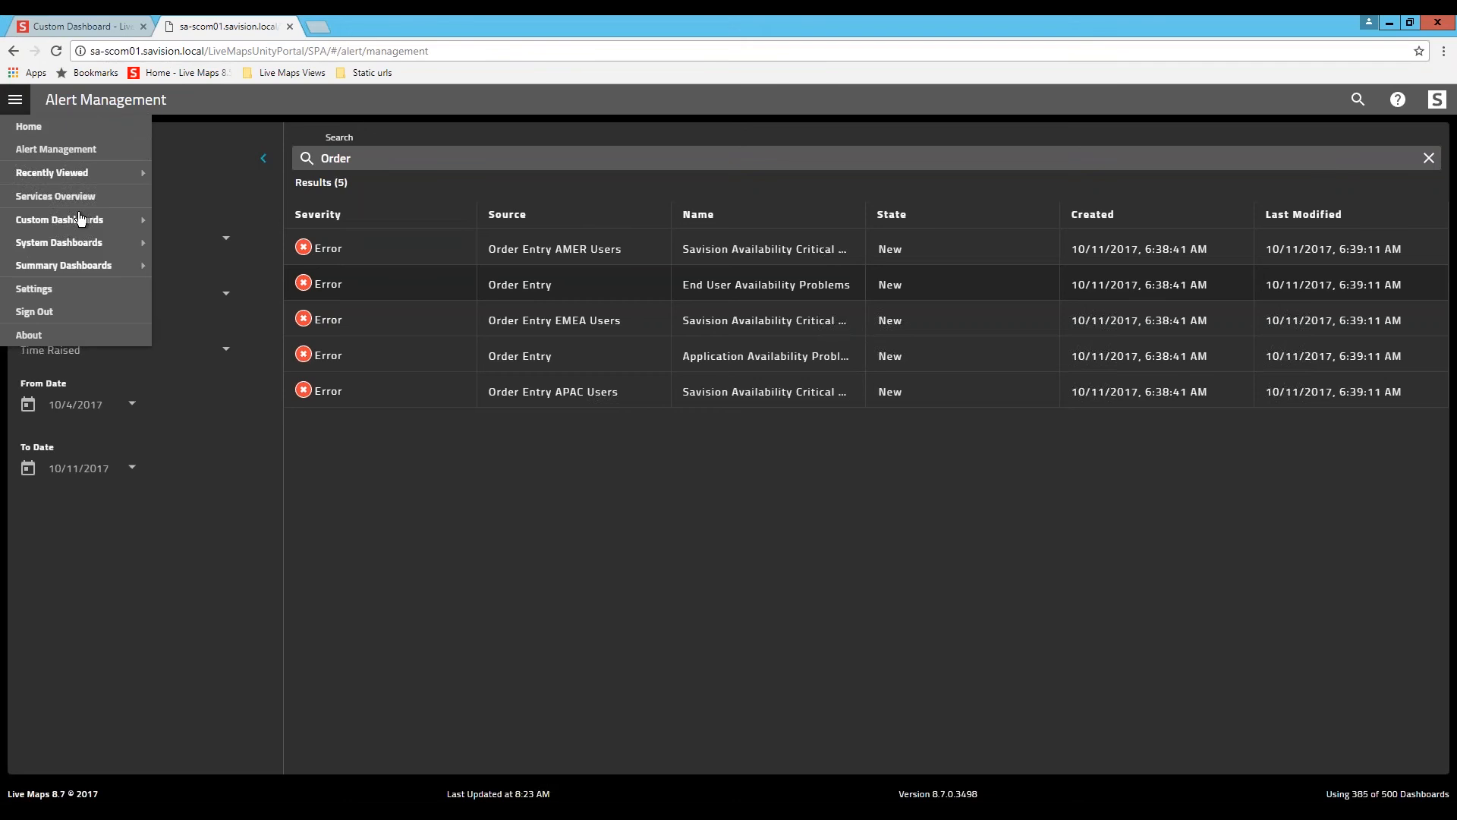
{"action": "left_click", "coordinate": [96, 29]}
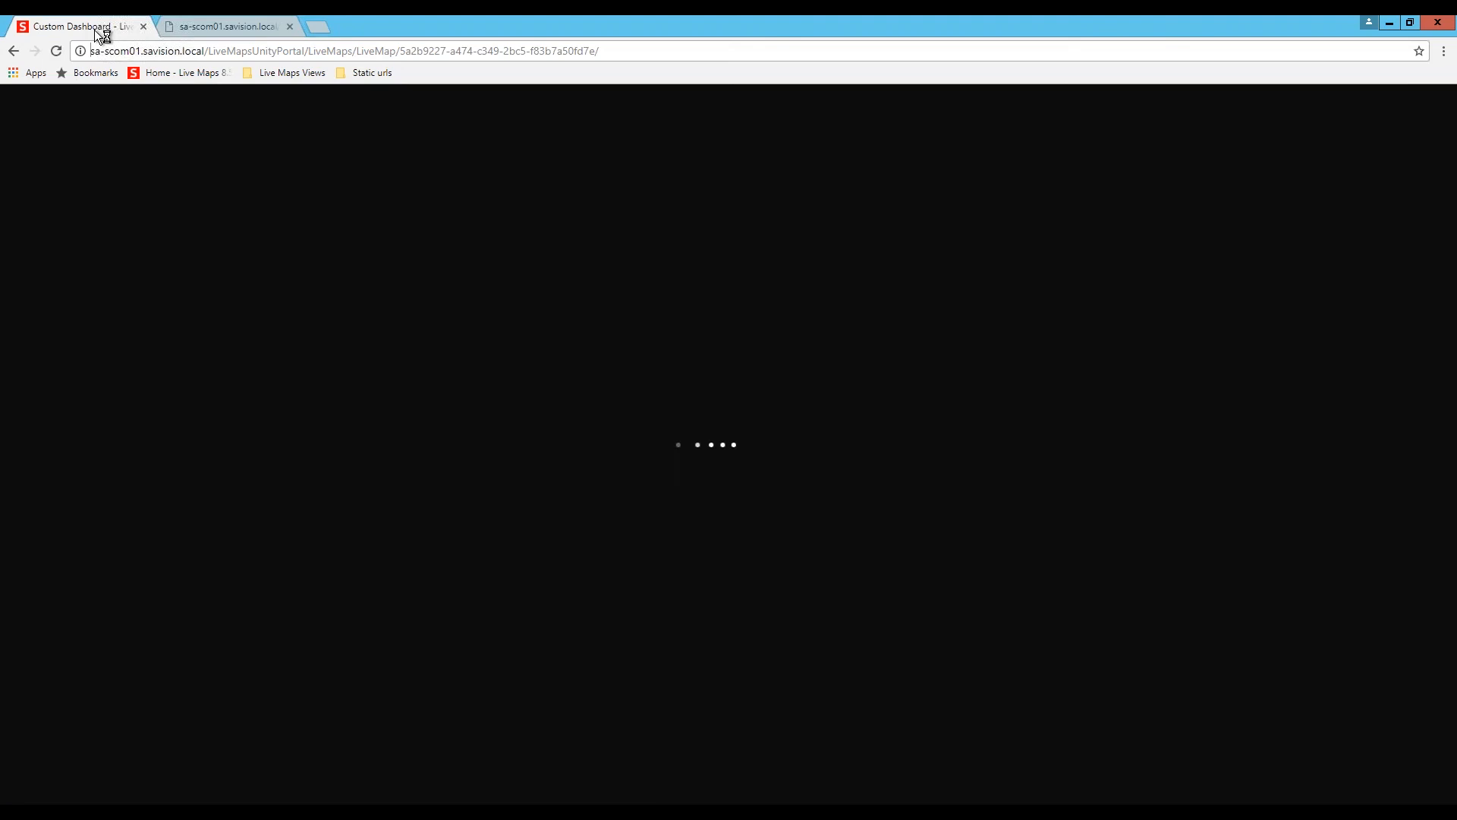